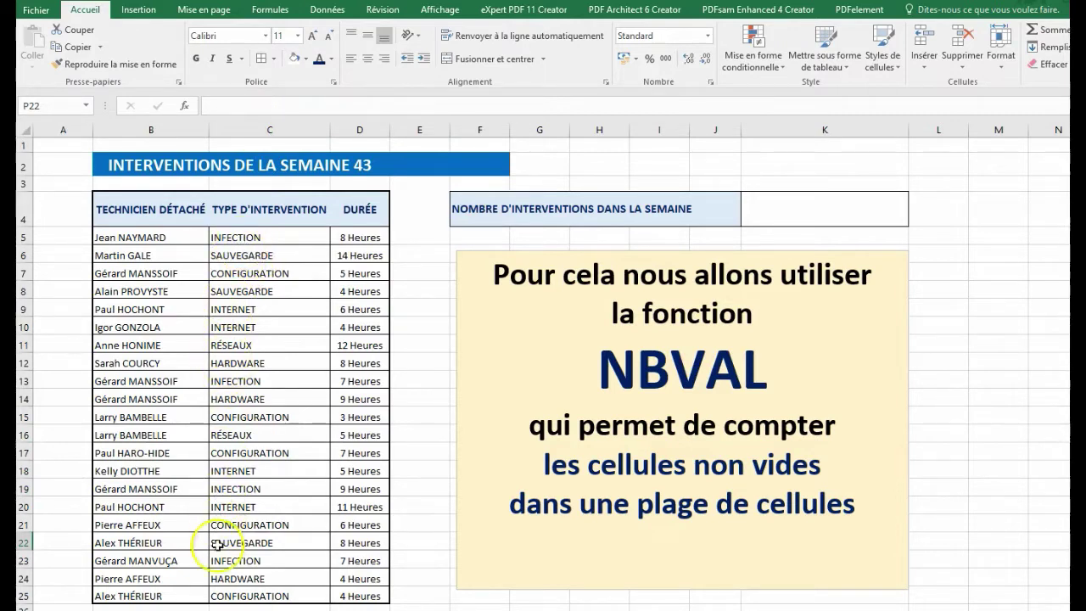
Enter =NBVAL(C5:C25) in K4 to count the week's interventions, returning 21
{"action": "left_click", "coordinate": [774, 213]}
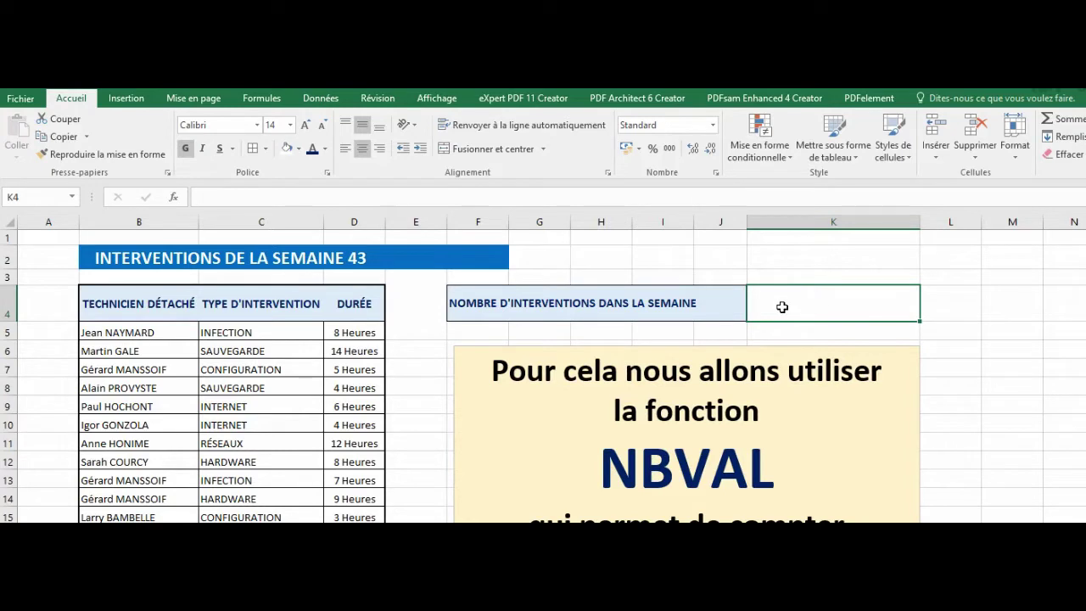
{"action": "type", "text": "="}
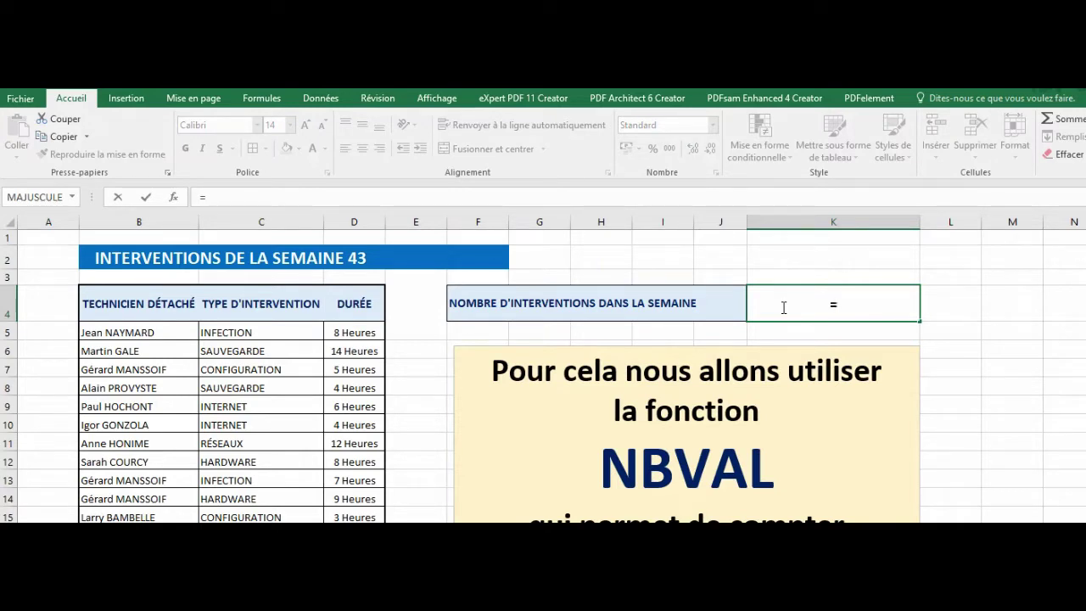
{"action": "type", "text": "NB"}
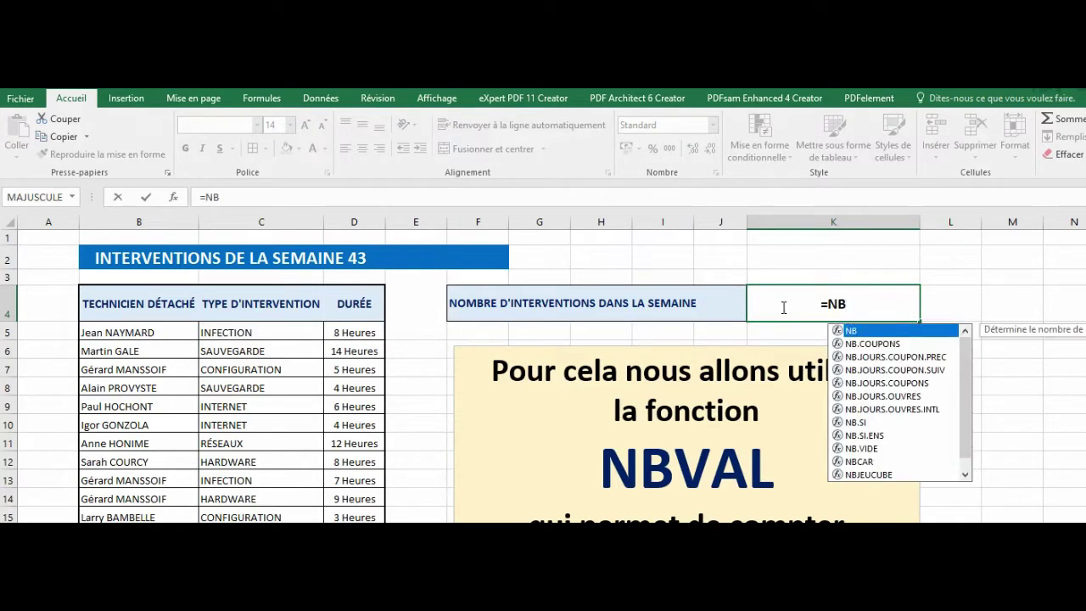
{"action": "type", "text": "V"}
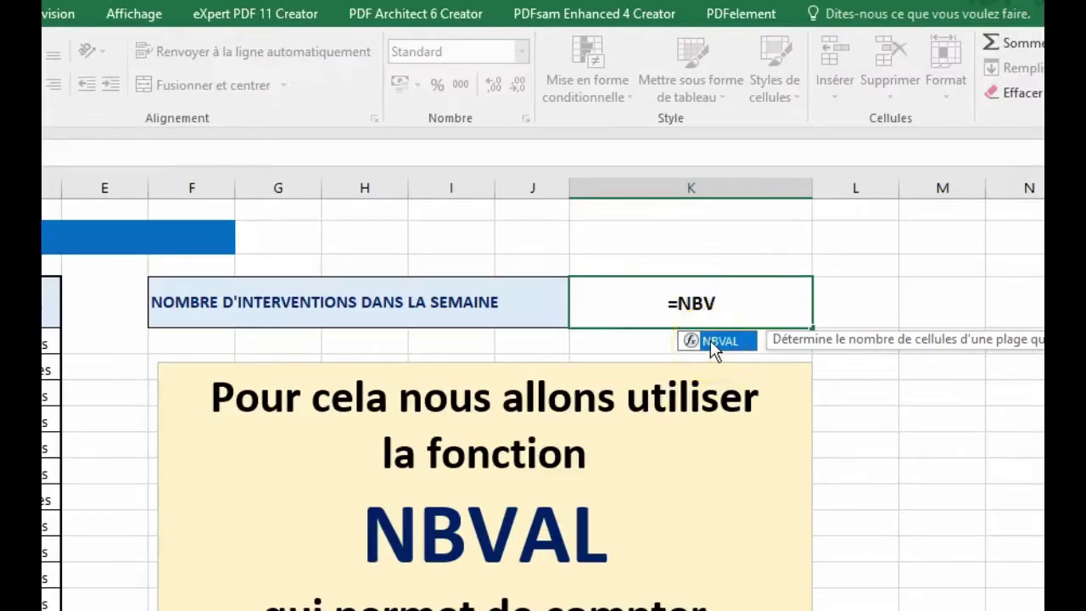
{"action": "double_click", "coordinate": [713, 342]}
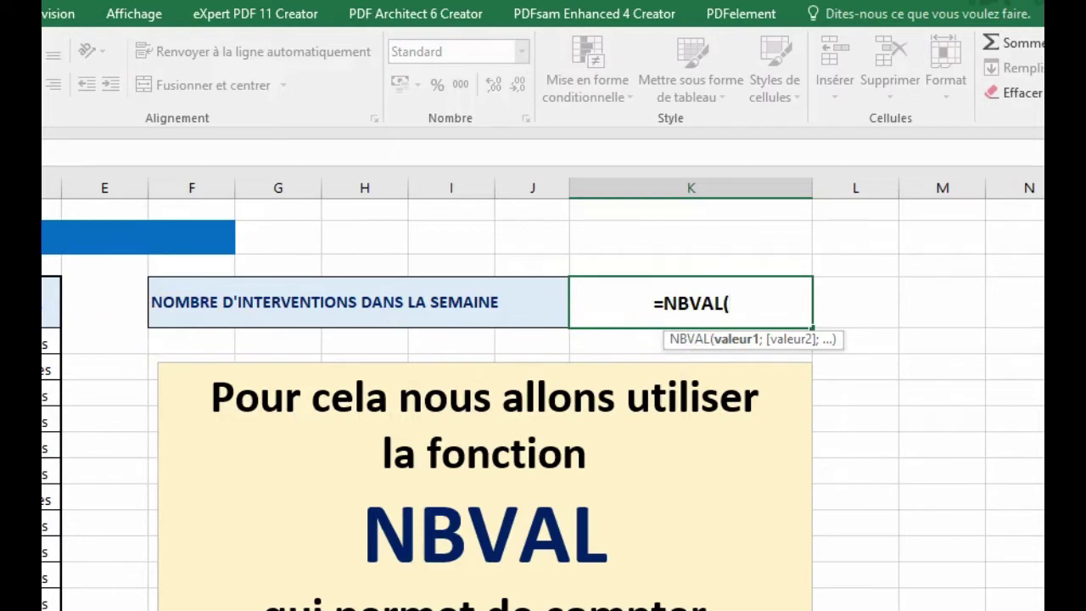
{"action": "type", "text": "C5"}
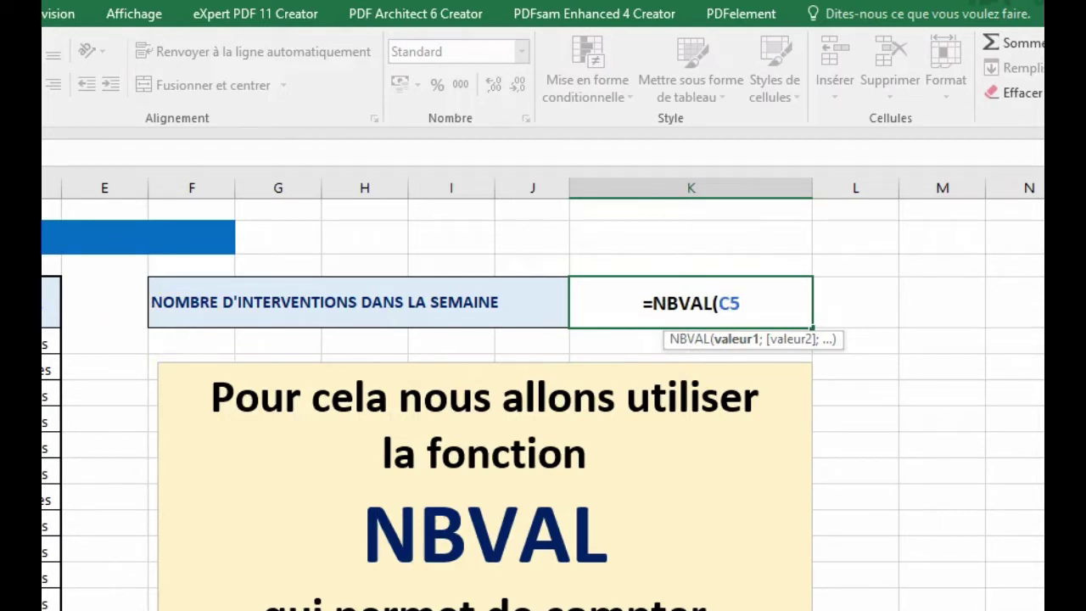
{"action": "key", "text": "shift+Down"}
{"action": "key", "text": "shift+Down"}
{"action": "key", "text": "shift+Down"}
{"action": "key", "text": "shift+Down"}
{"action": "key", "text": "shift+Down"}
{"action": "key", "text": "shift+Down"}
{"action": "key", "text": "shift+Down"}
{"action": "key", "text": "shift+Down"}
{"action": "key", "text": "shift+Down"}
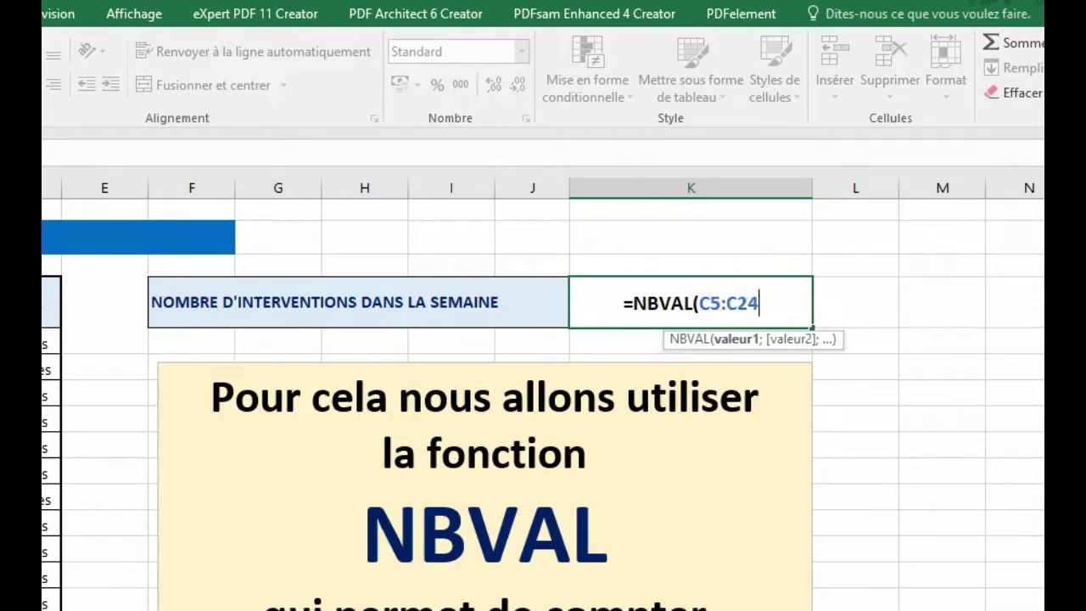
{"action": "key", "text": "shift+Down"}
{"action": "type", "text": ")"}
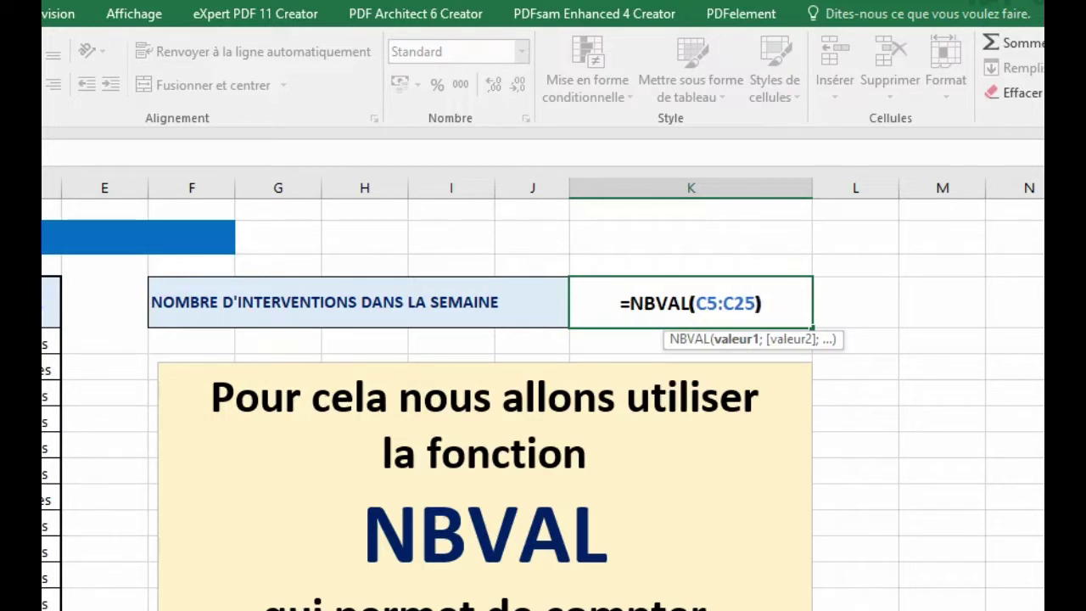
{"action": "key", "text": "Return"}
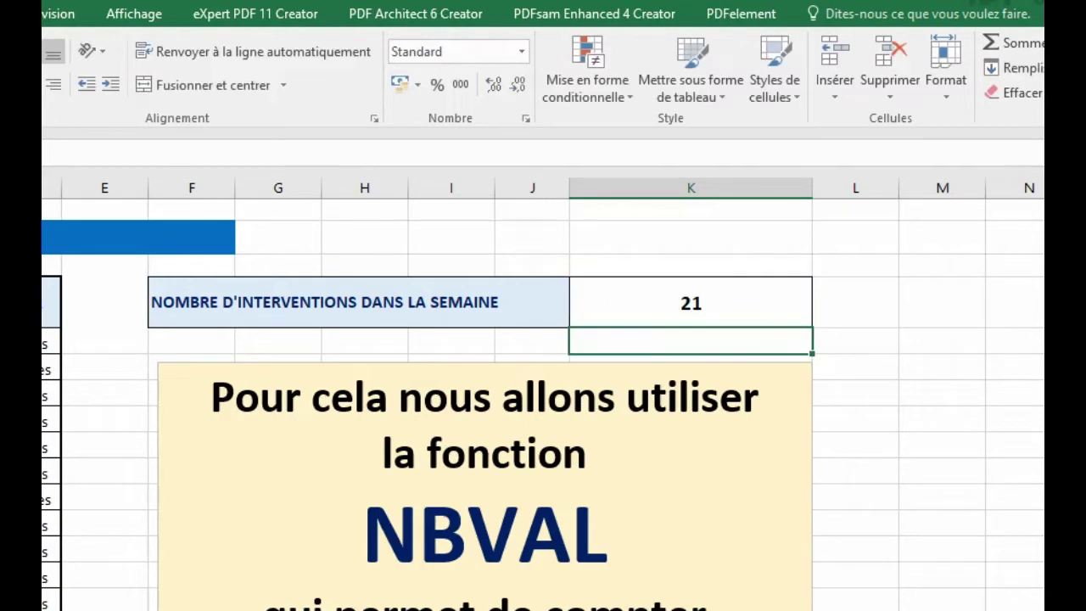
Switch to the worksheet for counting SAUVEGARDE interventions
{"action": "left_click", "coordinate": [916, 436]}
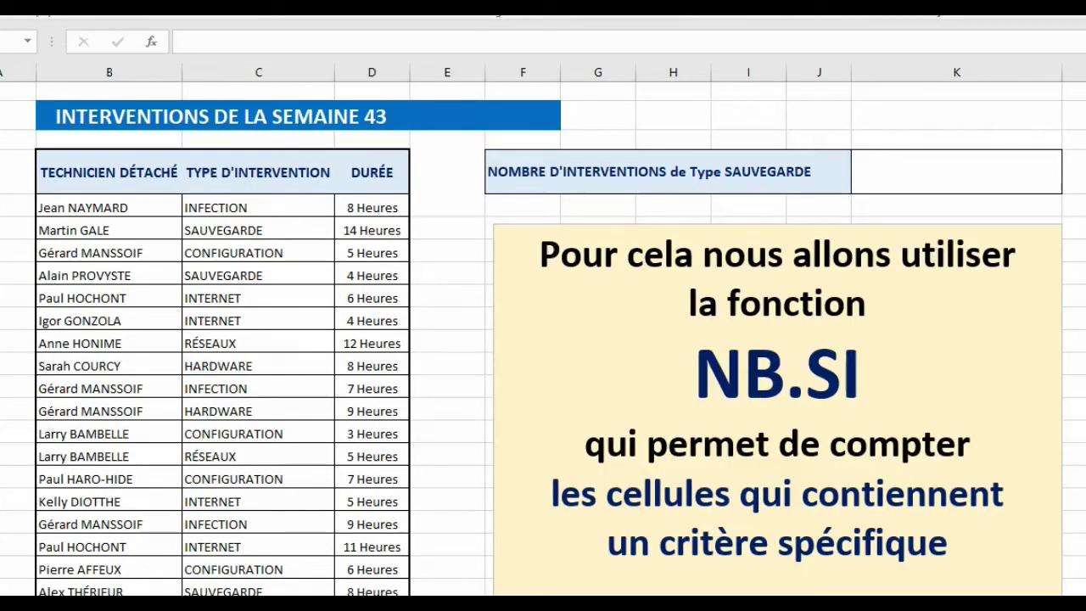
Start =NB.SI() in K4 and bring up its Function Arguments dialog, moved off the table
{"action": "left_click", "coordinate": [773, 176]}
{"action": "type", "text": "="}
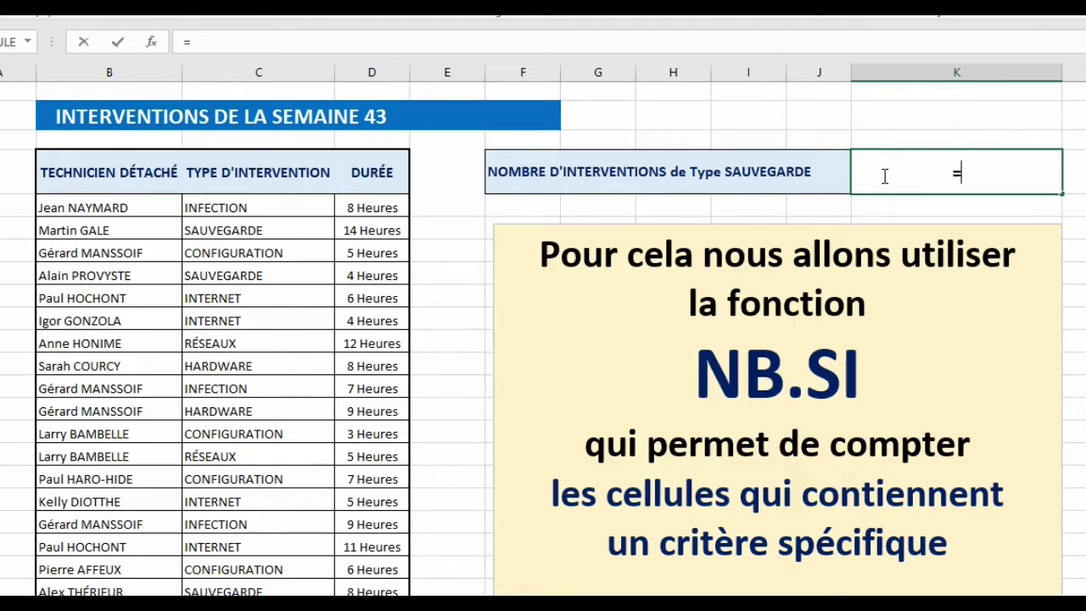
{"action": "type", "text": "NB"}
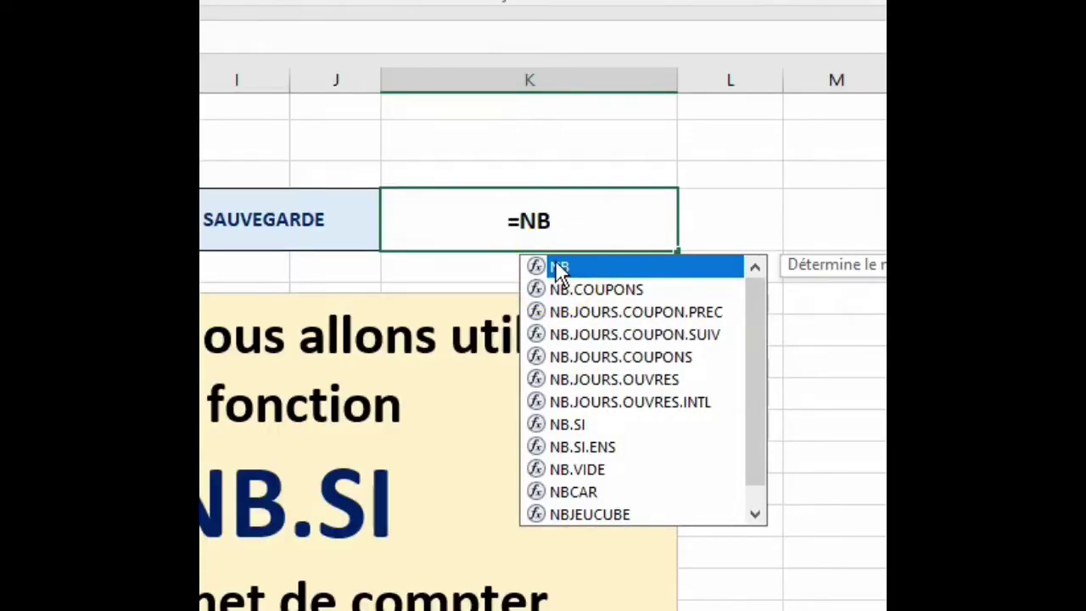
{"action": "double_click", "coordinate": [557, 426]}
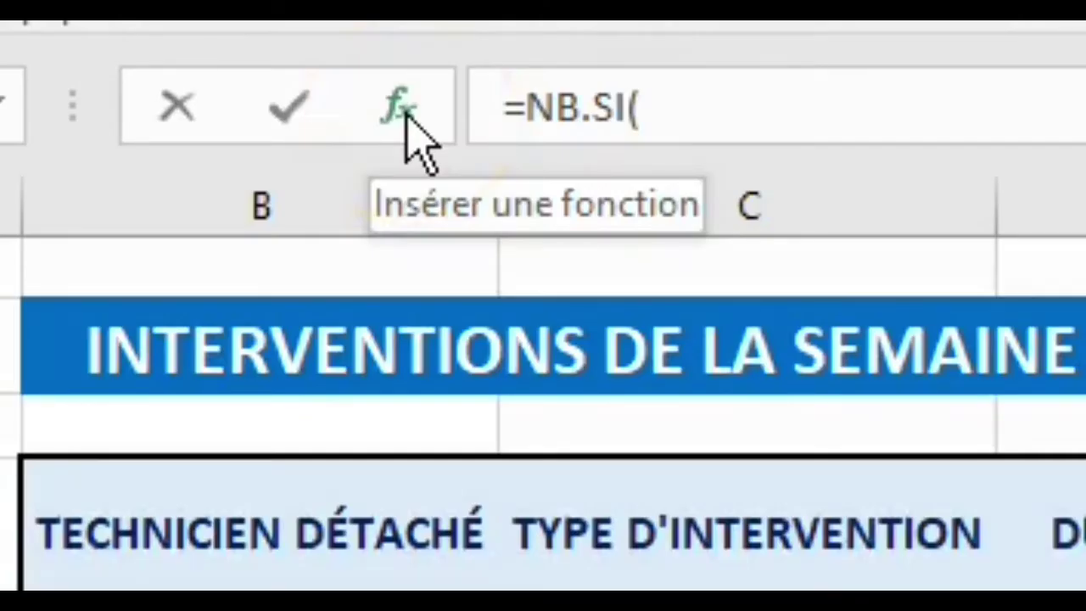
{"action": "left_click", "coordinate": [405, 115]}
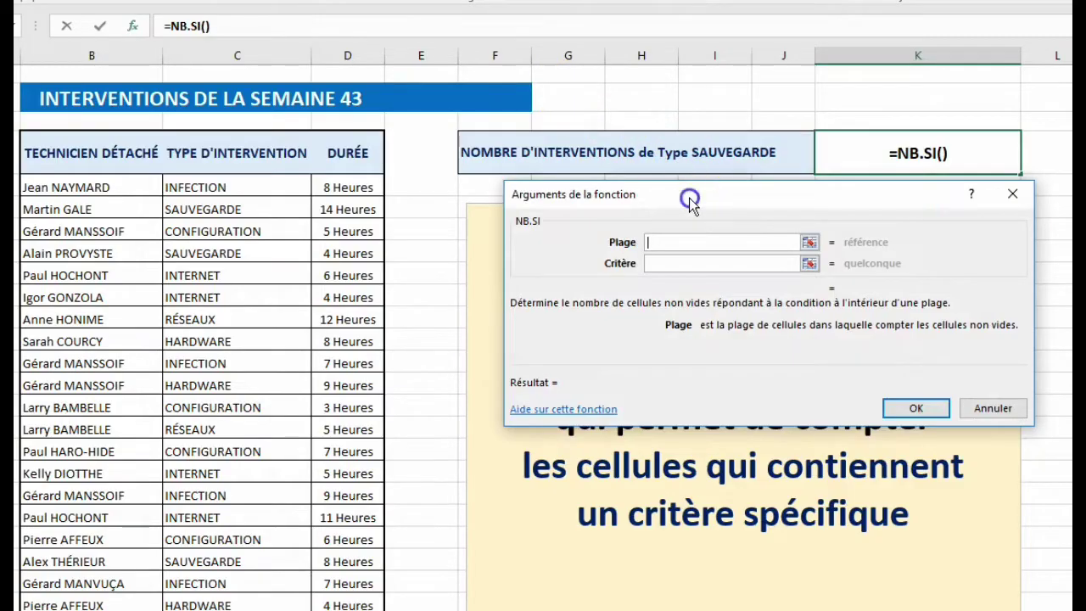
{"action": "left_click_drag", "start_coordinate": [686, 202], "coordinate": [651, 236]}
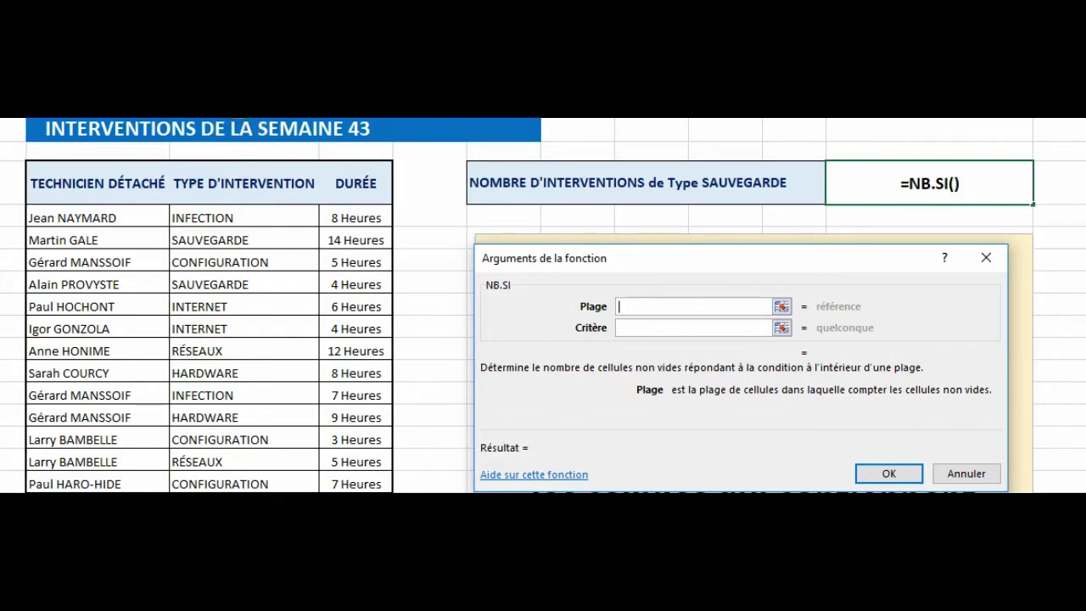
Set NB.SI's range to C5:C25 and criterion to SAUVEGARDE, giving a count of 3
{"action": "left_click_drag", "start_coordinate": [225, 217], "coordinate": [226, 607]}
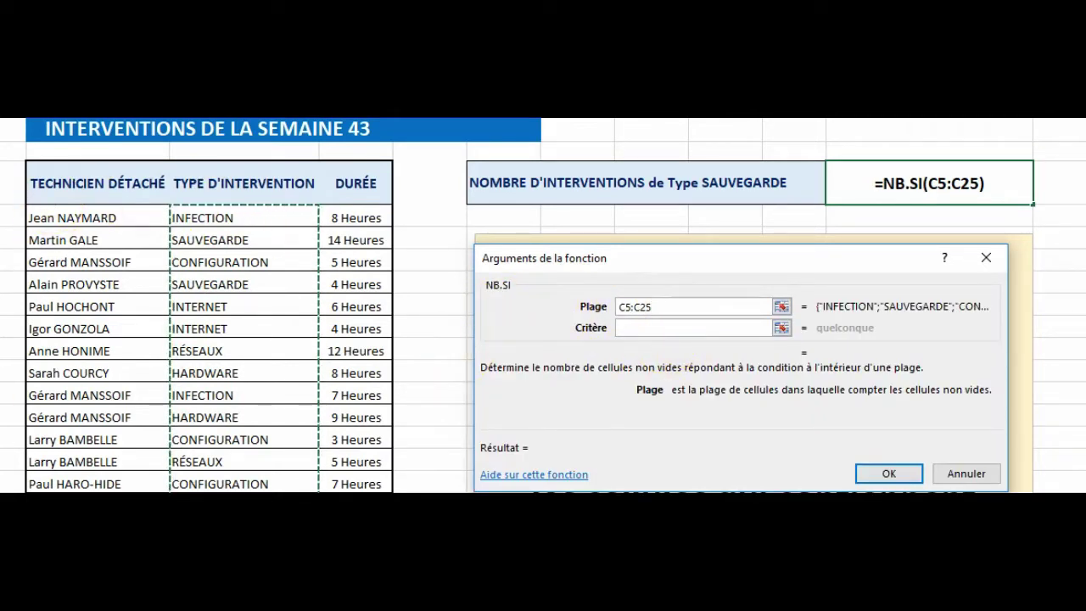
{"action": "left_click", "coordinate": [635, 329]}
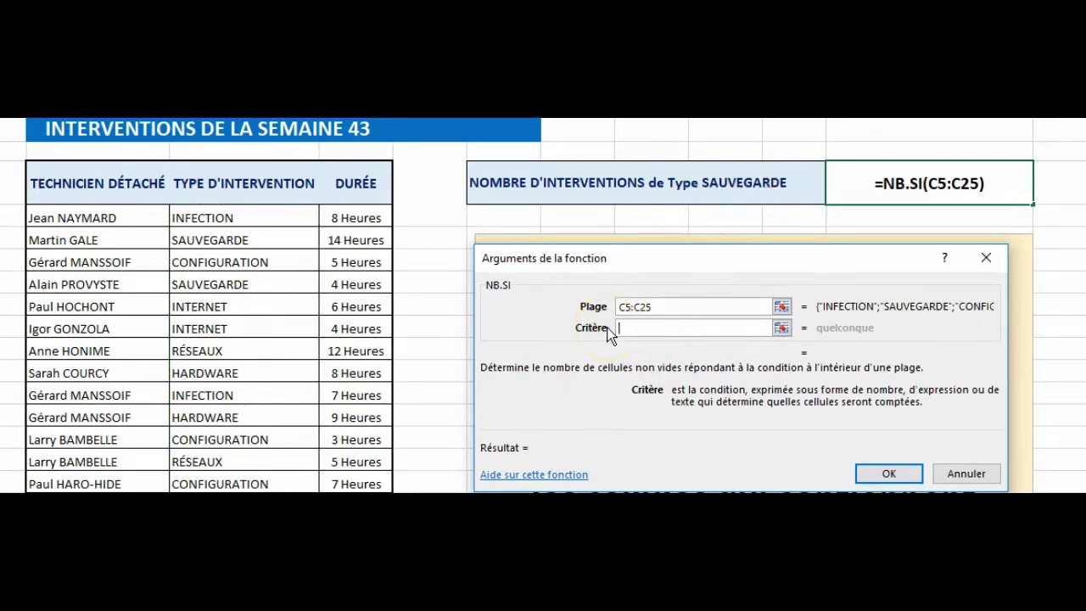
{"action": "type", "text": "S"}
{"action": "type", "text": "A"}
{"action": "type", "text": "UVEG"}
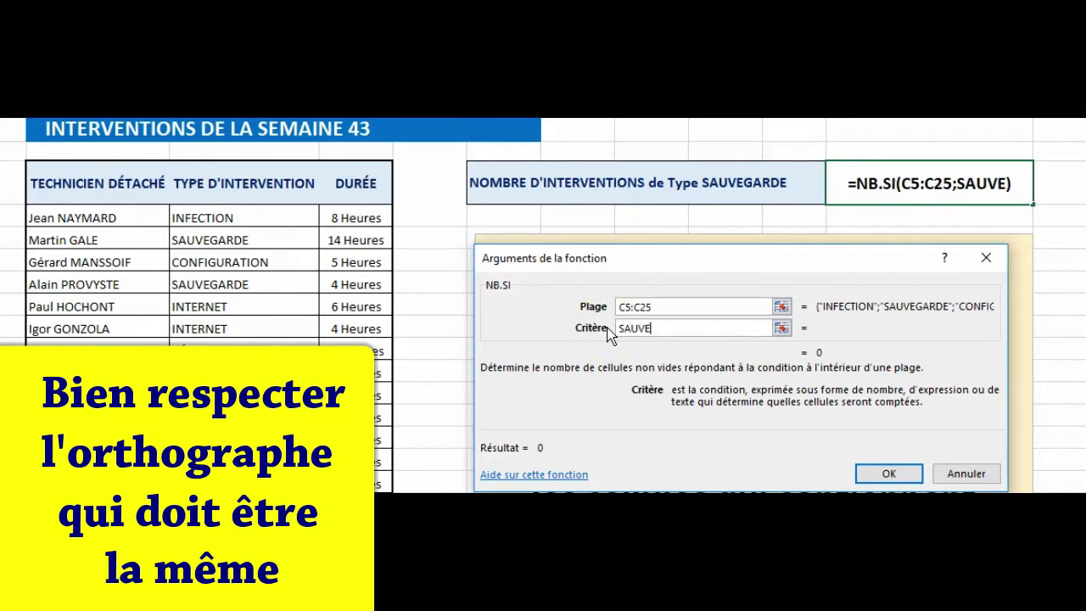
{"action": "type", "text": "ARDE"}
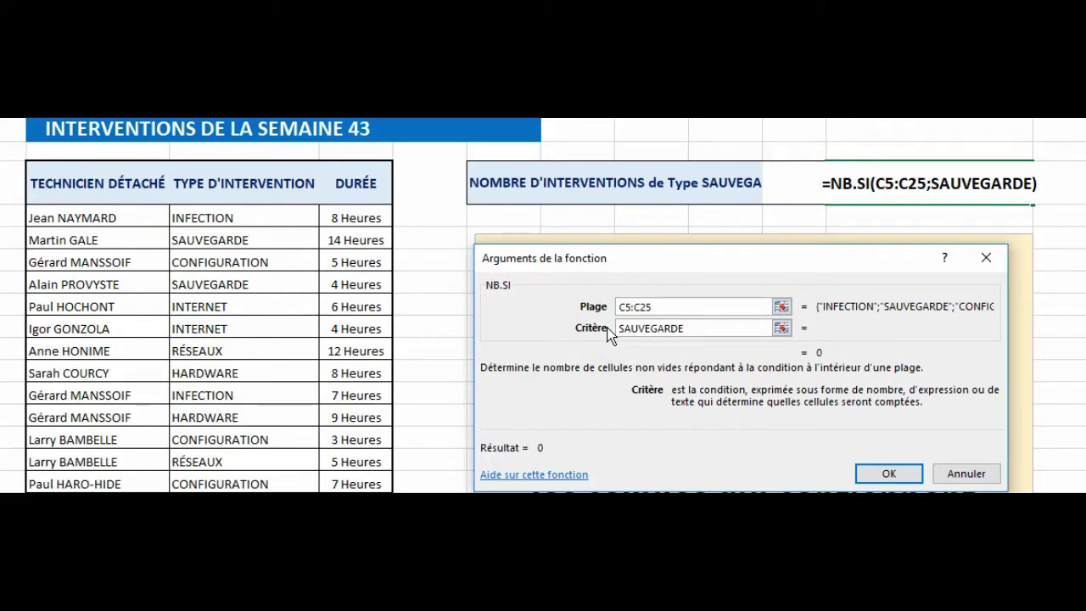
{"action": "left_click", "coordinate": [886, 474]}
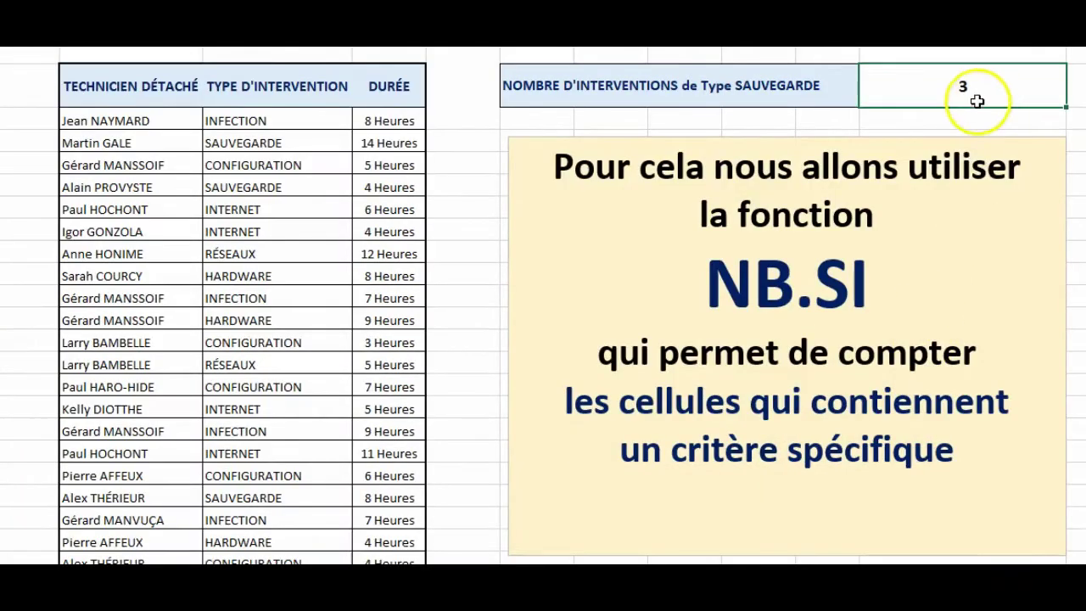
Fill the three SAUVEGARDE cells in the type column yellow
{"action": "left_click", "coordinate": [238, 188]}
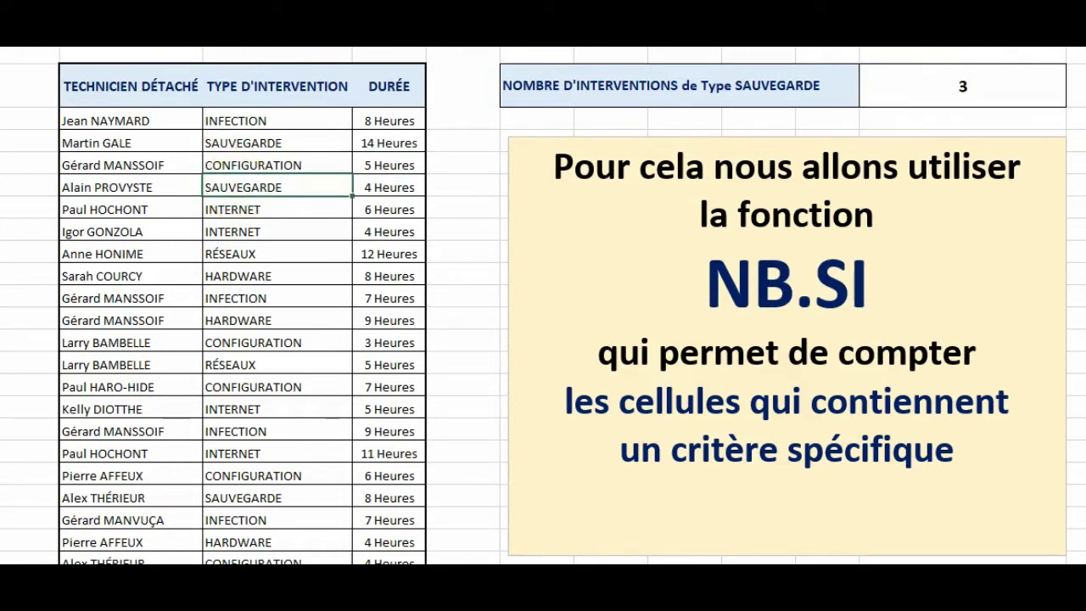
{"action": "key", "text": "alt+h"}
{"action": "key", "text": "h"}
{"action": "left_click", "coordinate": [346, 47]}
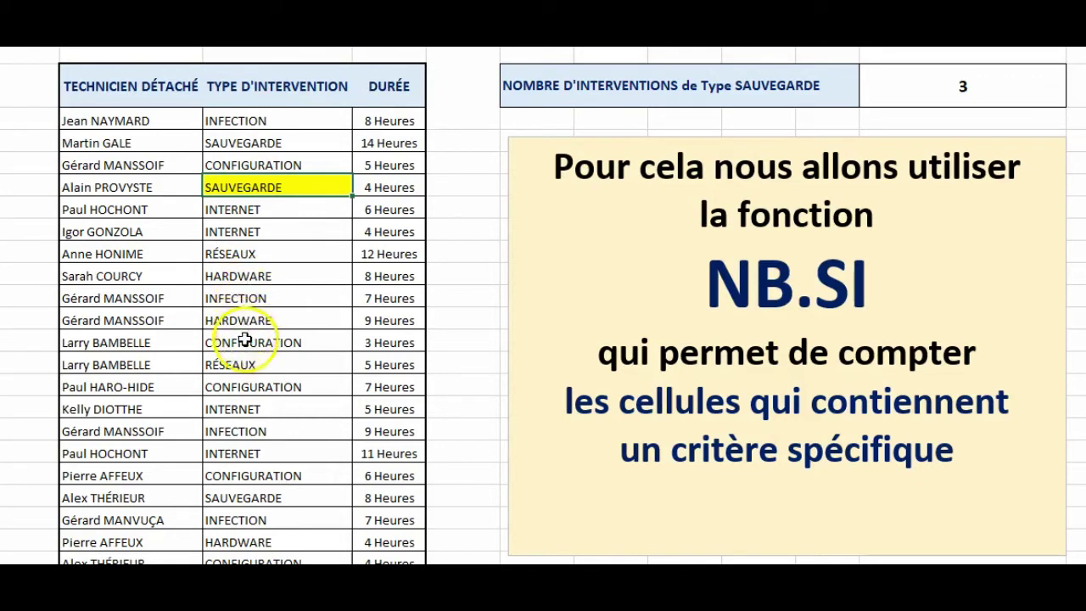
{"action": "left_click", "coordinate": [229, 497]}
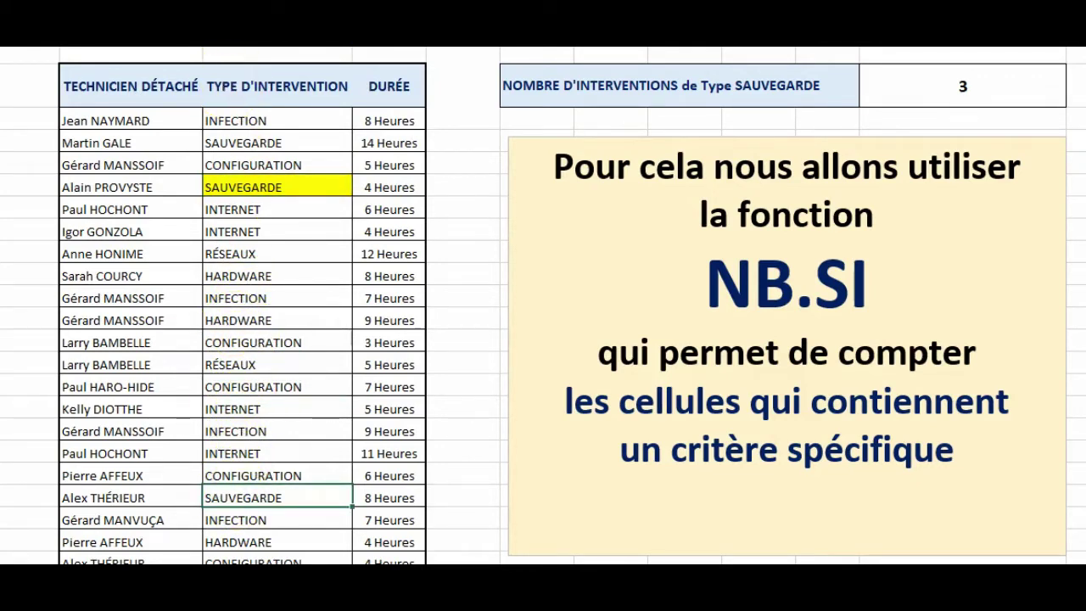
{"action": "key", "text": "F4"}
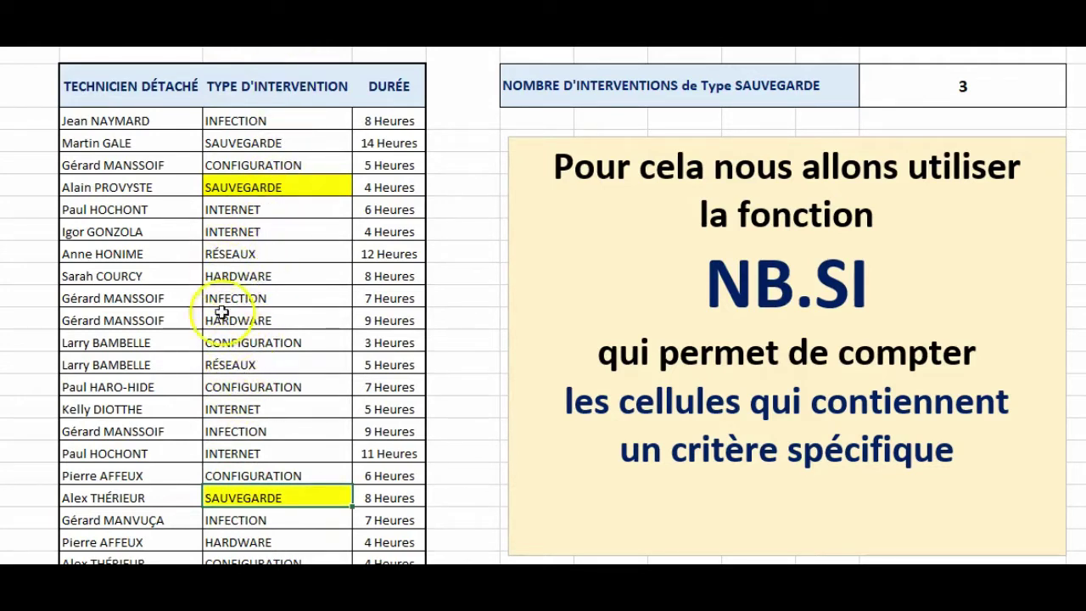
{"action": "left_click", "coordinate": [216, 144]}
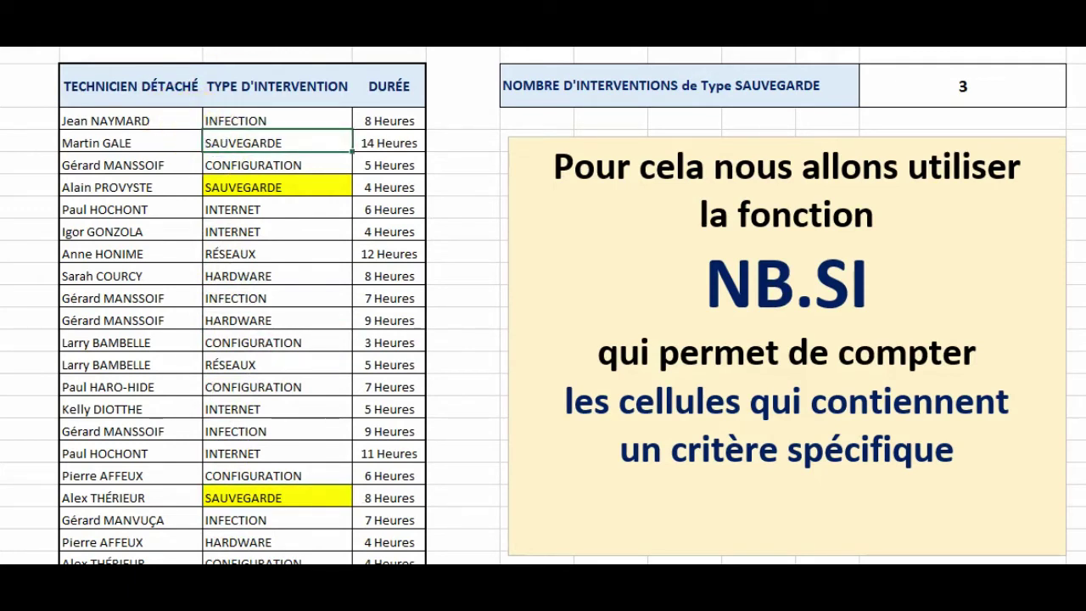
{"action": "key", "text": "F4"}
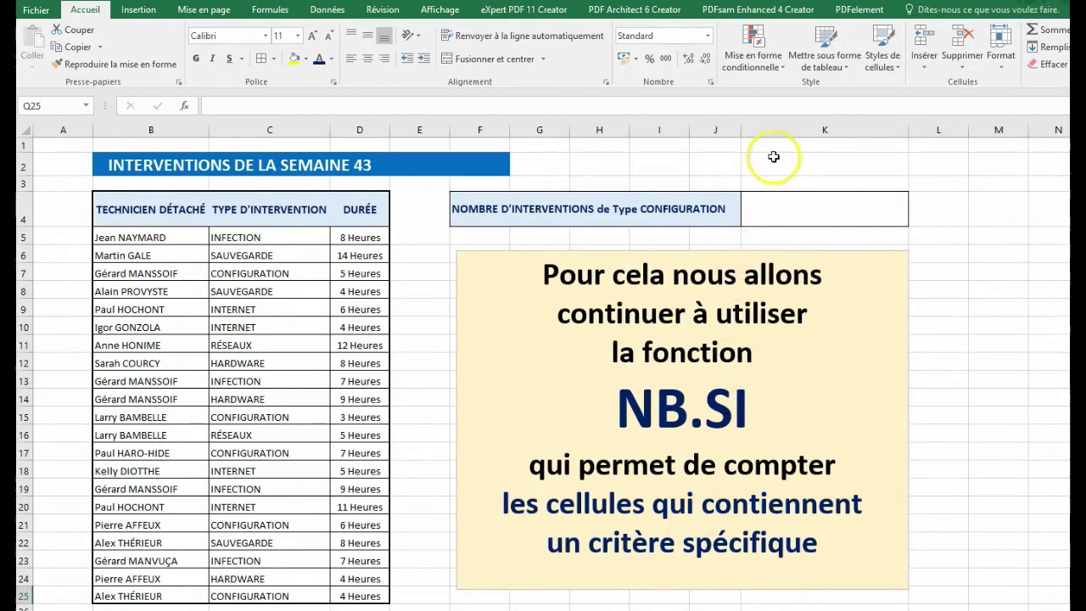
Build =NB.SI(C5:C25;CONFIGURATION) in K4 through Function Arguments, showing 5
{"action": "left_click", "coordinate": [764, 213]}
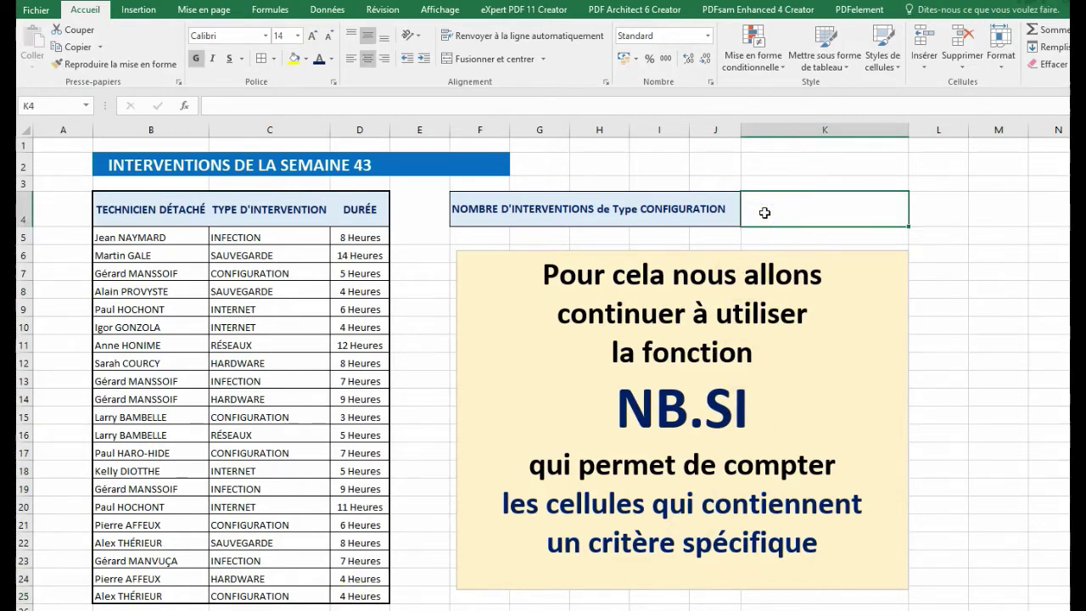
{"action": "type", "text": "=NB"}
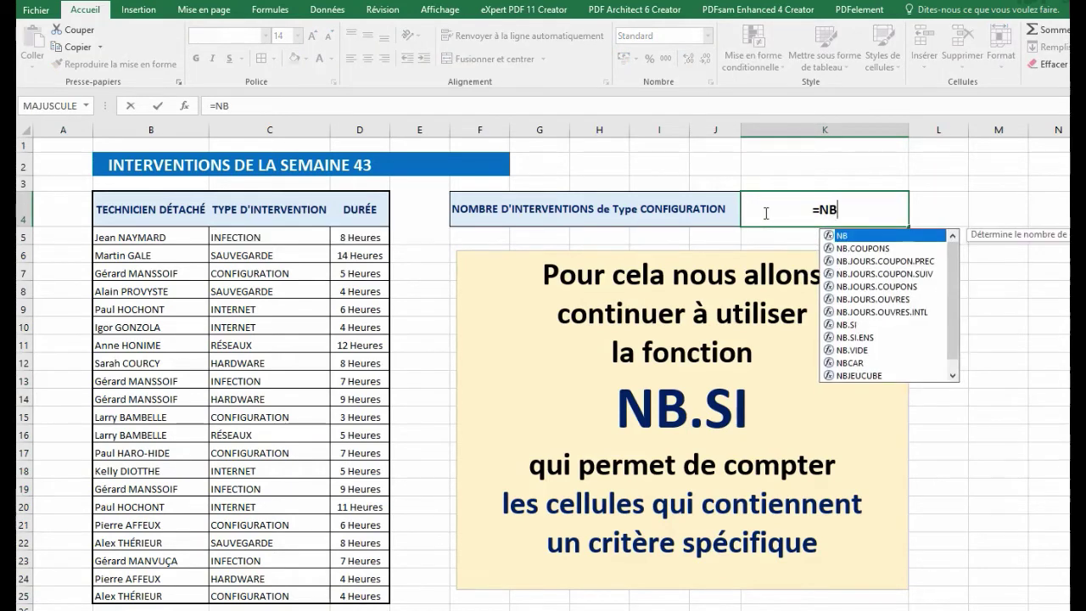
{"action": "double_click", "coordinate": [848, 325]}
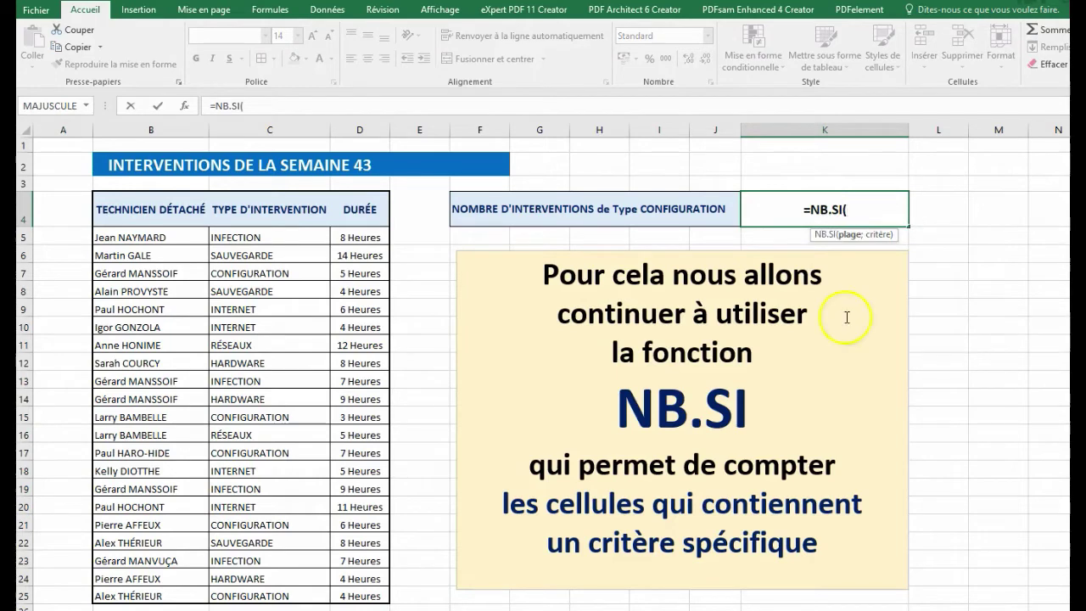
{"action": "left_click", "coordinate": [181, 105]}
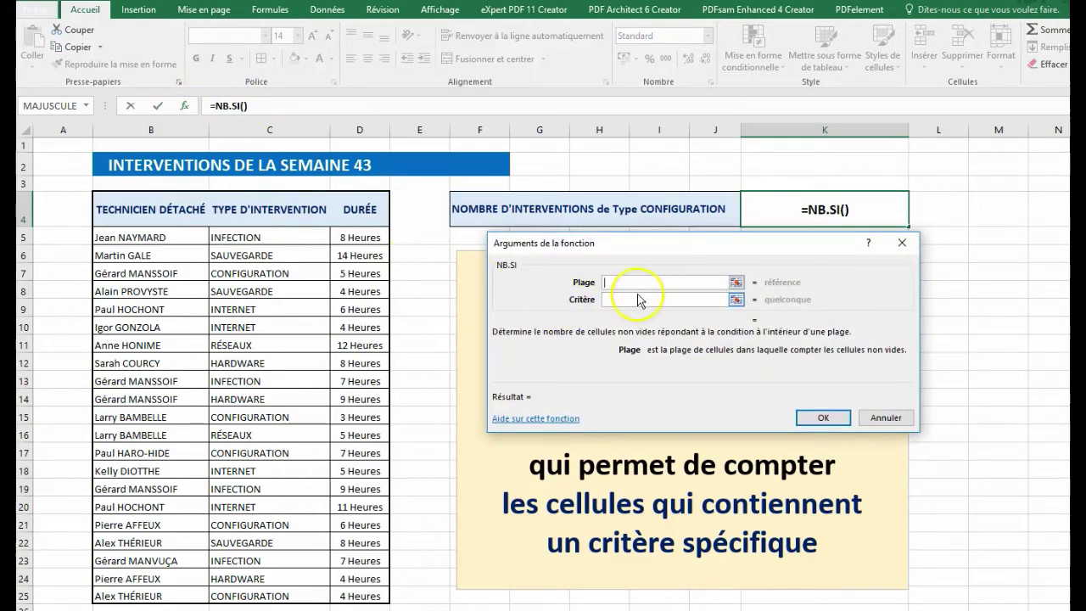
{"action": "left_click_drag", "start_coordinate": [275, 239], "coordinate": [265, 536]}
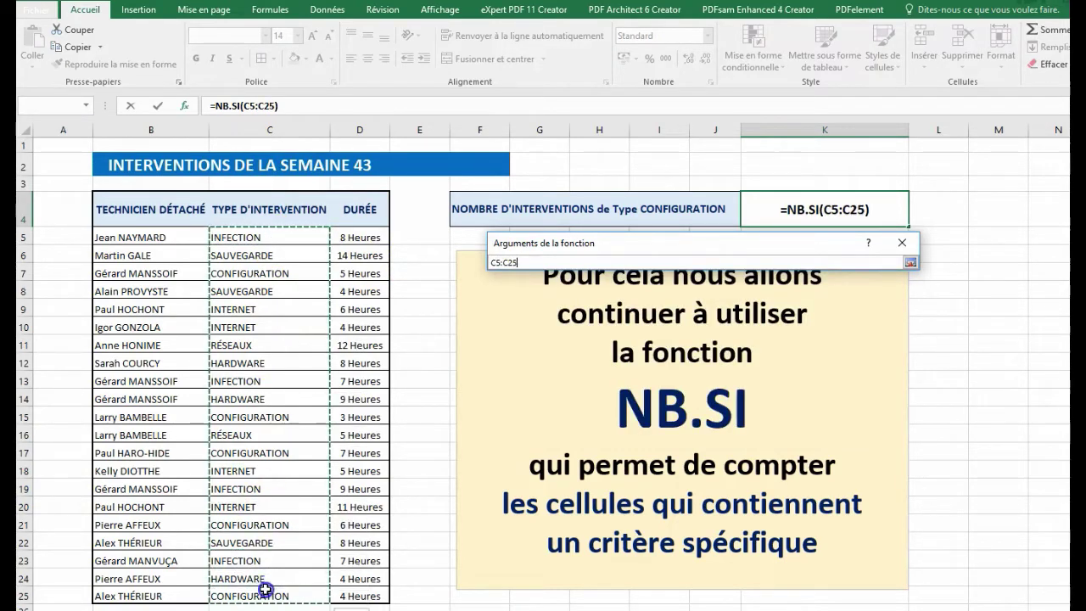
{"action": "left_click_drag", "start_coordinate": [265, 536], "coordinate": [265, 589]}
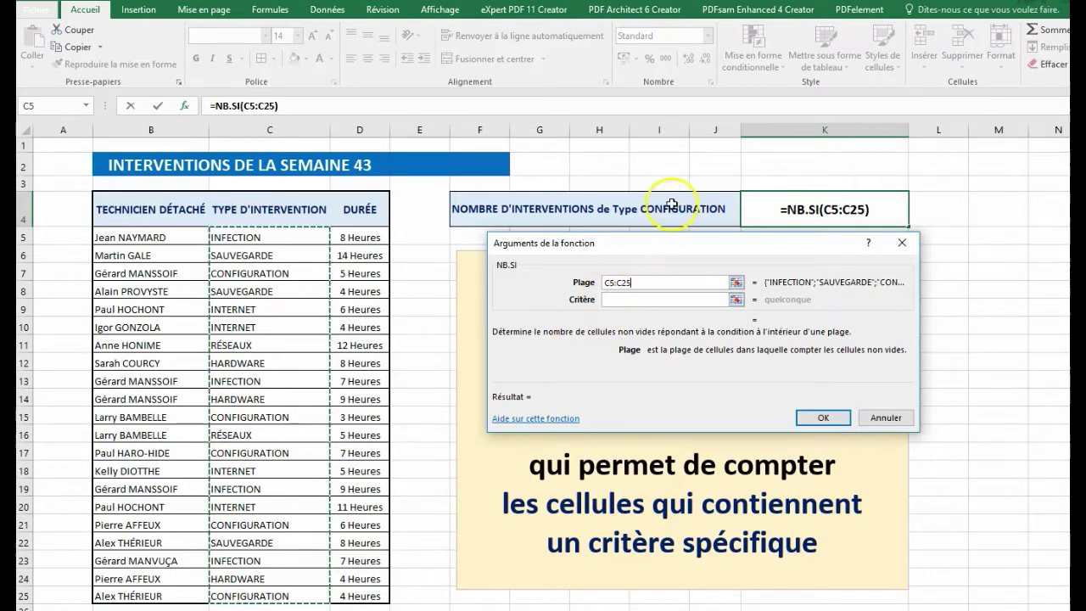
{"action": "left_click", "coordinate": [608, 298]}
{"action": "type", "text": "CONF"}
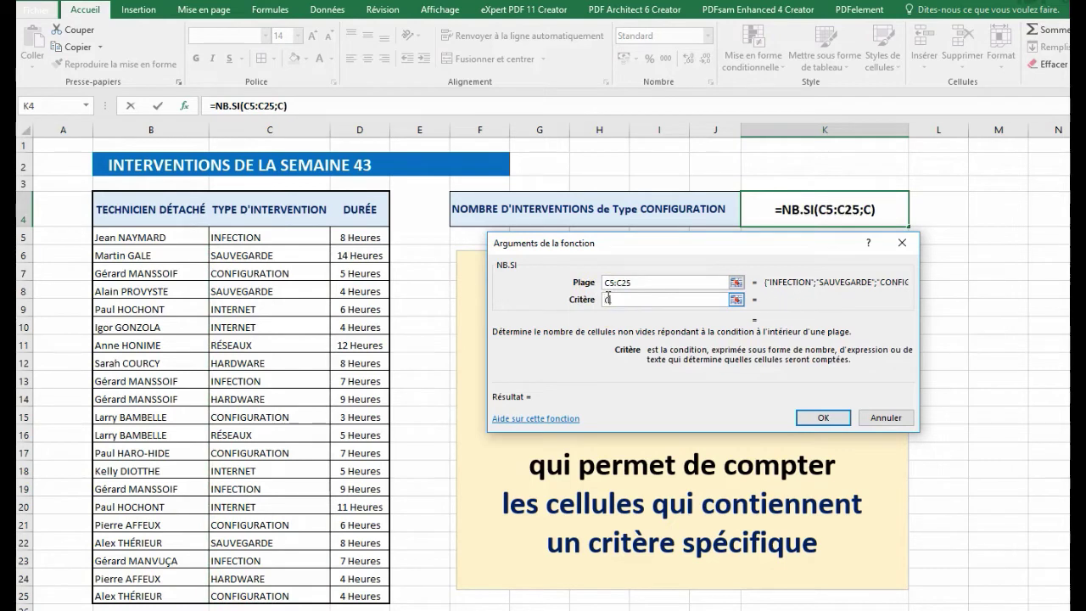
{"action": "type", "text": "IGUR"}
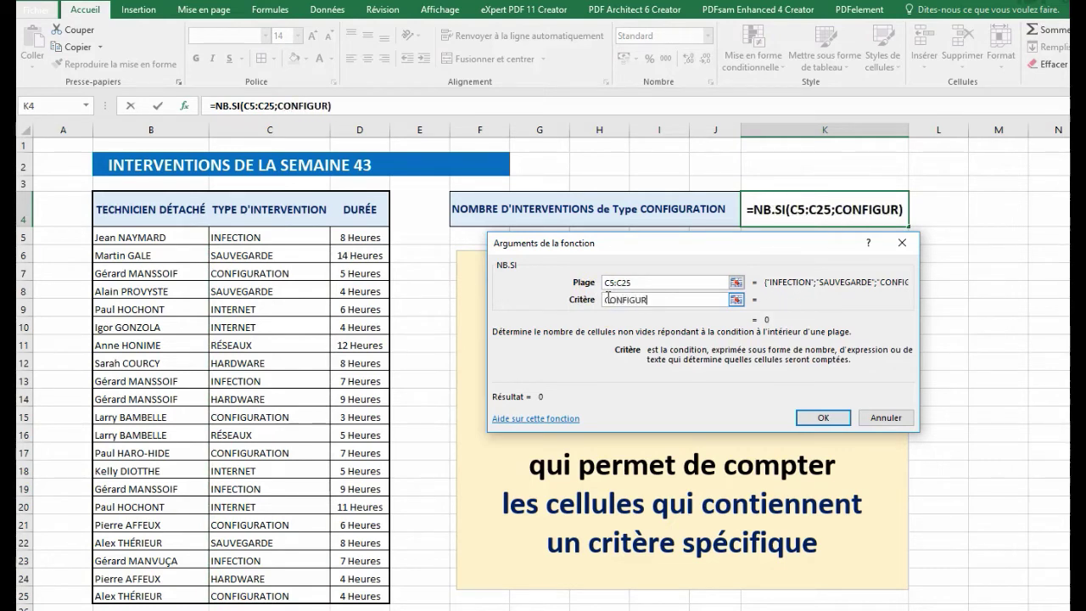
{"action": "type", "text": "ATION"}
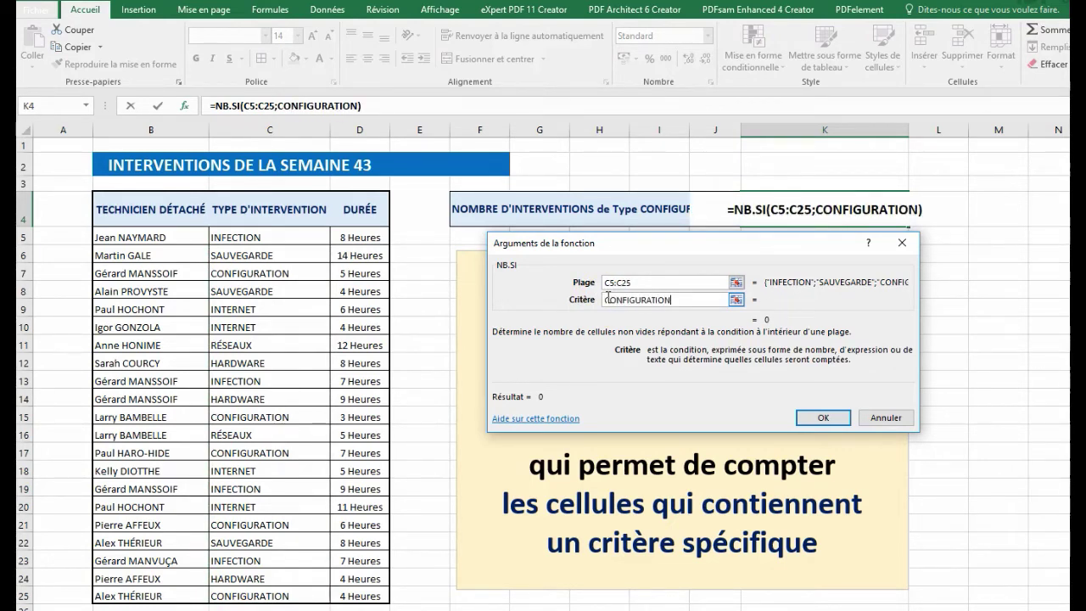
{"action": "left_click", "coordinate": [821, 417]}
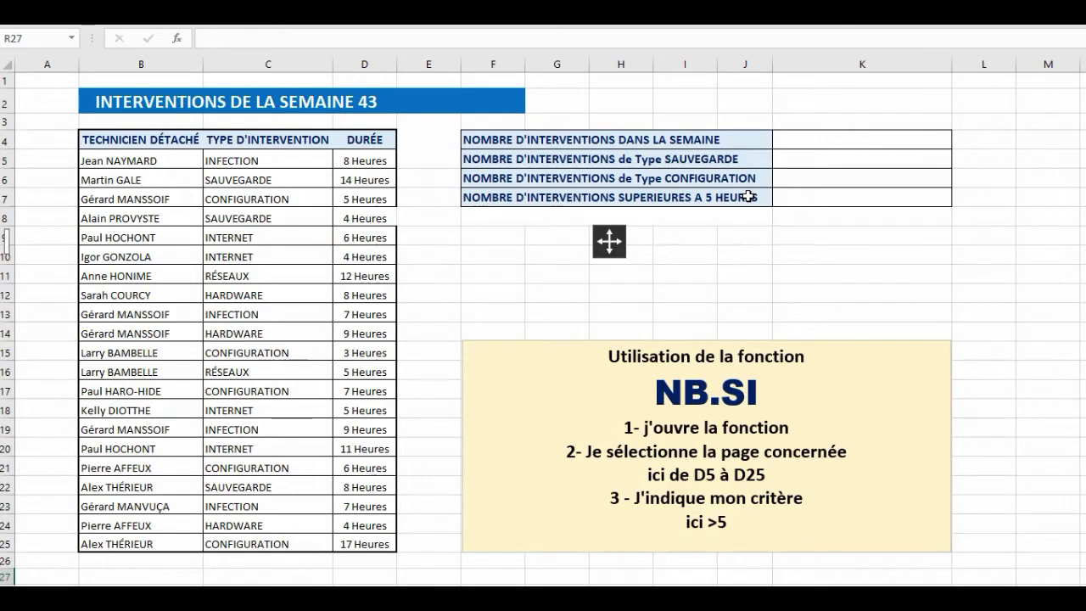
Start =NB.SI() in K7 and bring up its arguments dialog, moved aside from the labels
{"action": "left_click", "coordinate": [828, 200]}
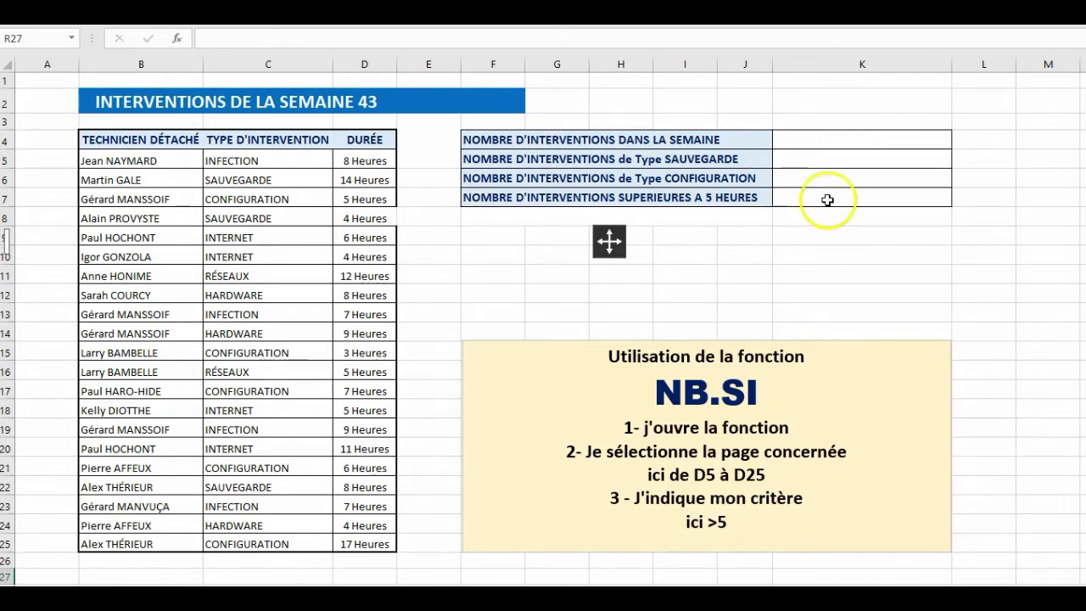
{"action": "left_click", "coordinate": [827, 200]}
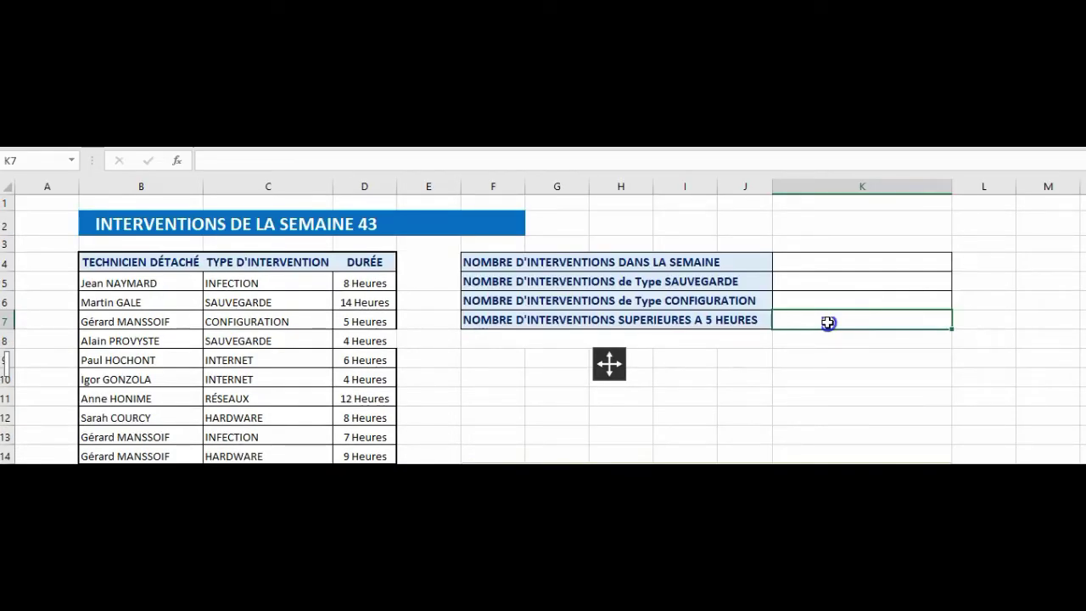
{"action": "type", "text": "="}
{"action": "type", "text": "NB"}
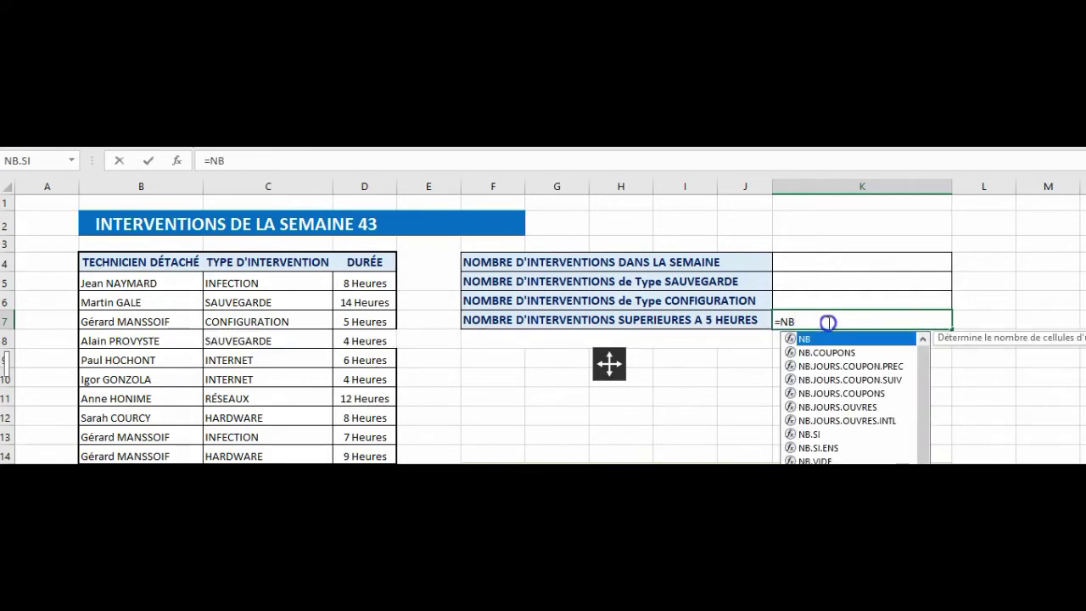
{"action": "double_click", "coordinate": [800, 434]}
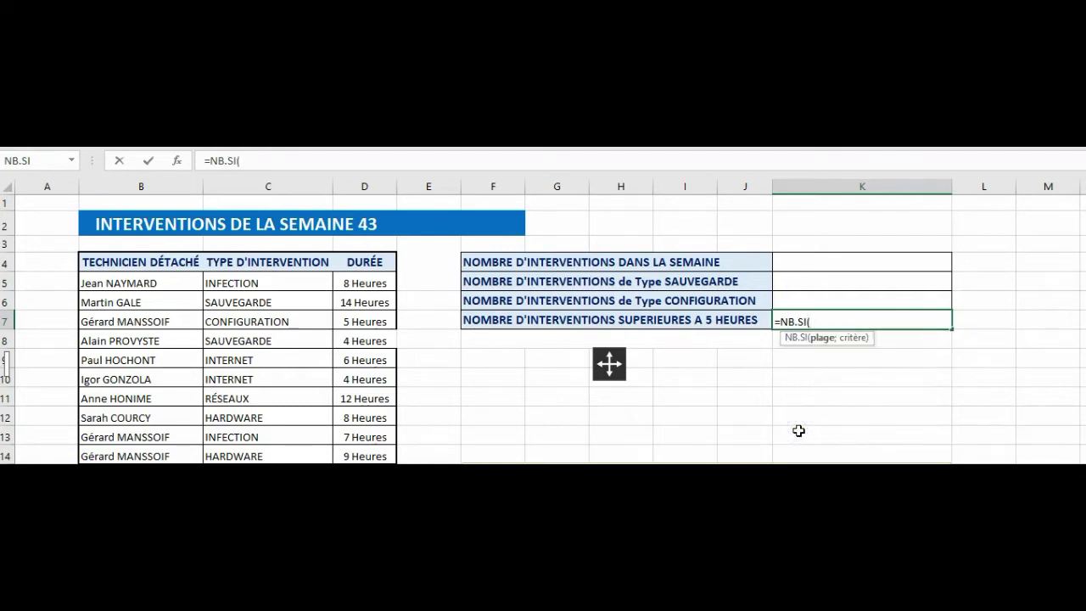
{"action": "left_click", "coordinate": [177, 163]}
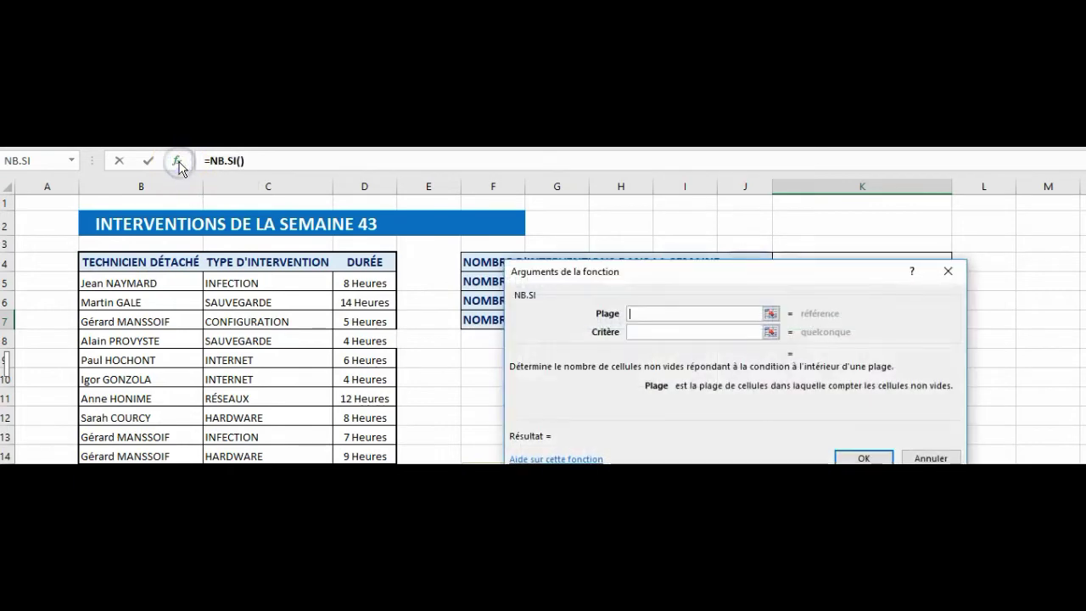
{"action": "left_click_drag", "start_coordinate": [668, 279], "coordinate": [624, 342]}
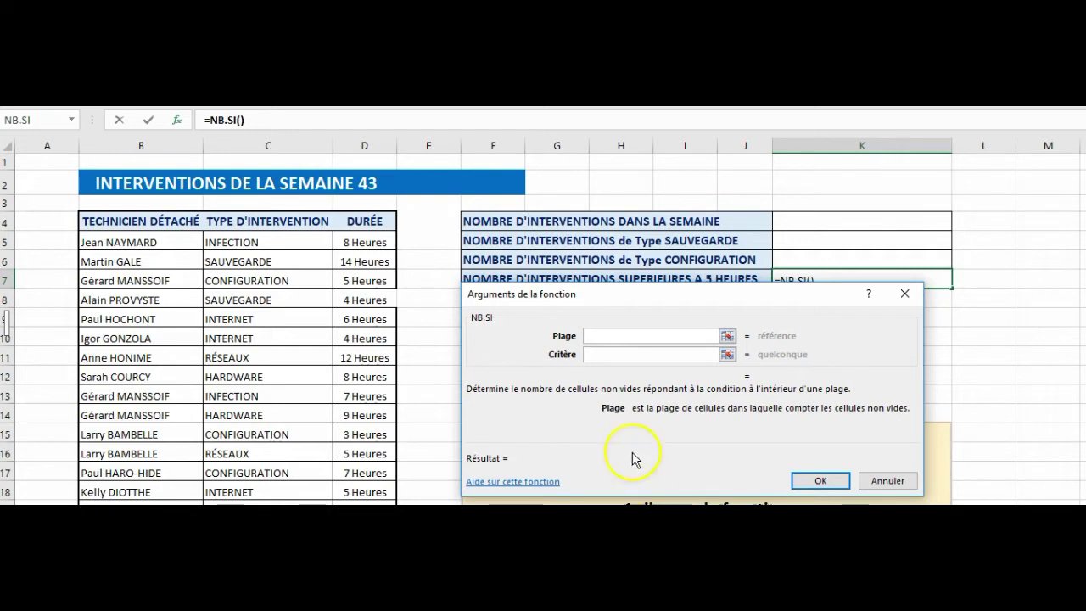
Set K7's NB.SI range to D5:D25 and criterion to >5
{"action": "left_click", "coordinate": [593, 335]}
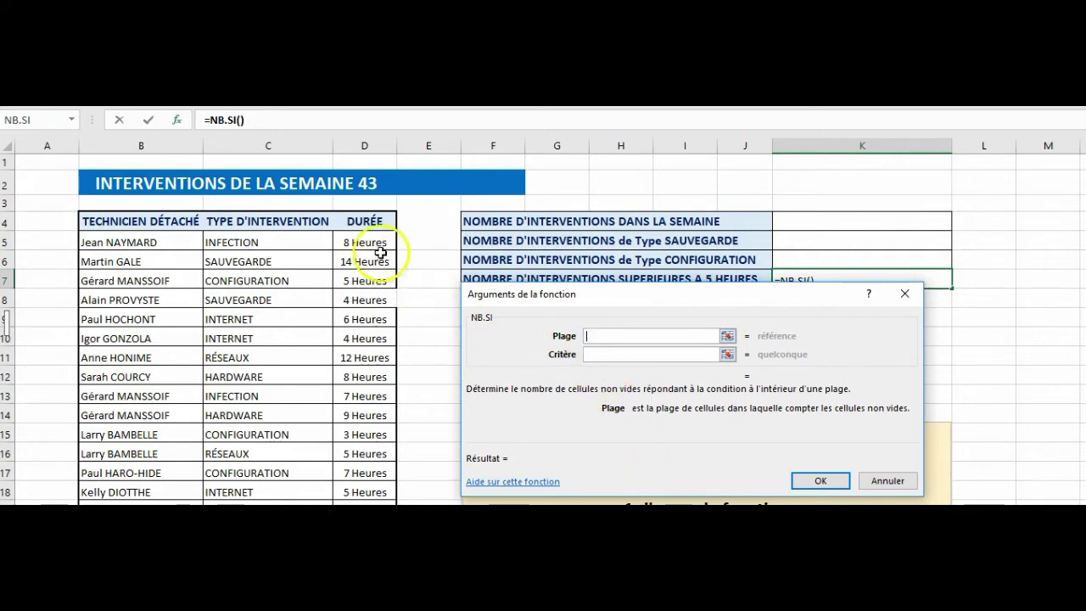
{"action": "left_click_drag", "start_coordinate": [365, 241], "coordinate": [353, 358]}
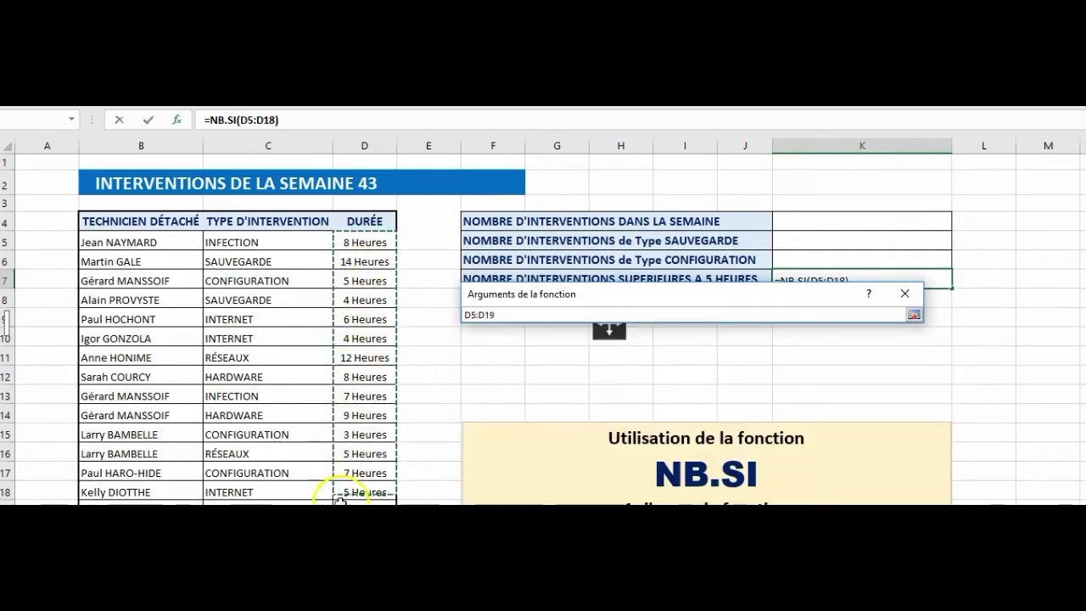
{"action": "left_click_drag", "start_coordinate": [353, 357], "coordinate": [365, 499]}
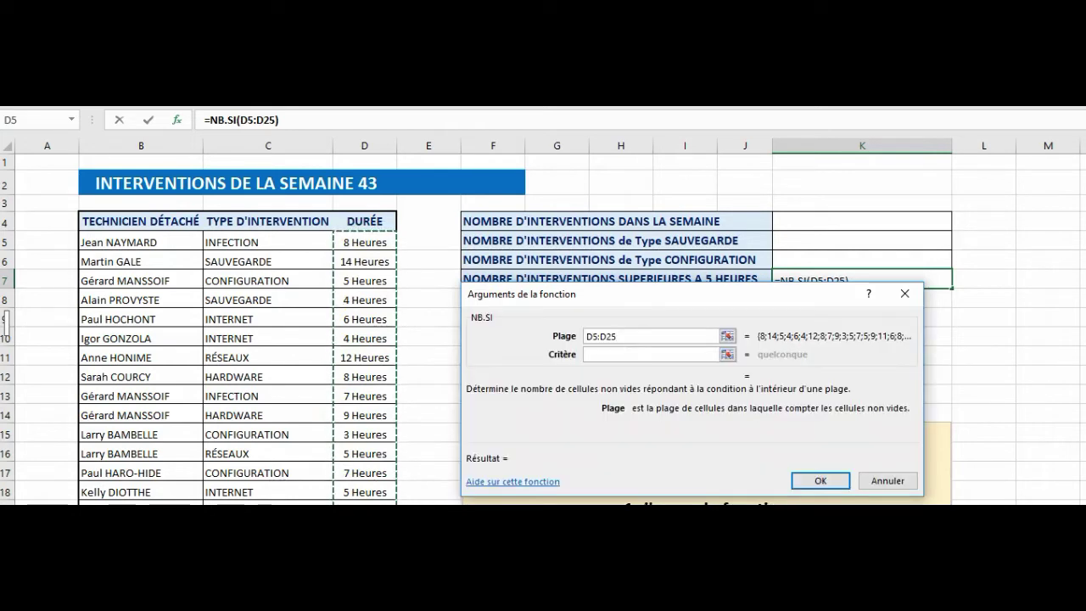
{"action": "left_click", "coordinate": [611, 354]}
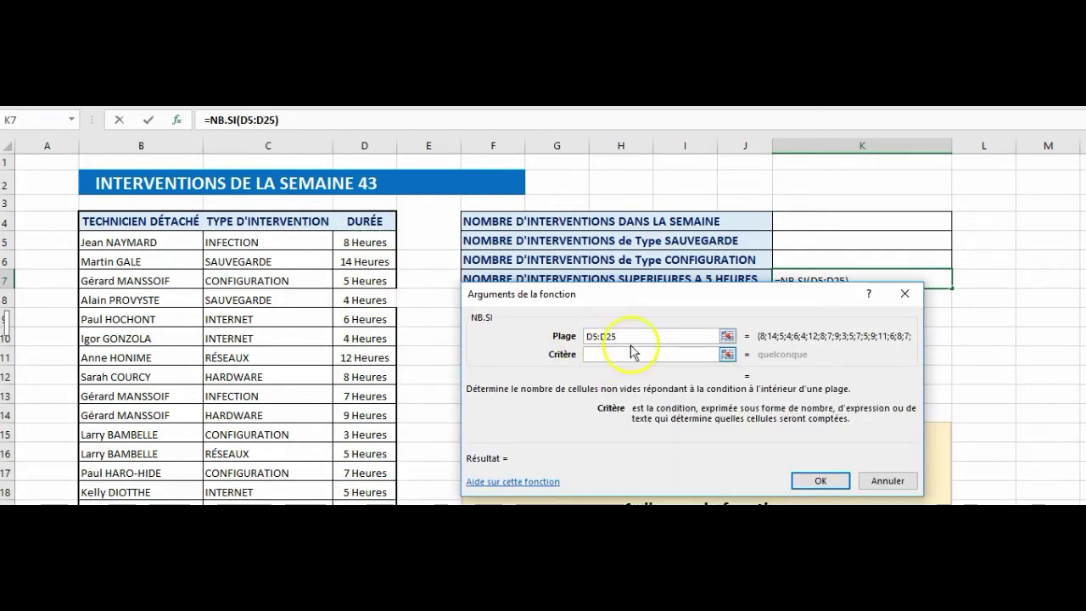
{"action": "left_click_drag", "start_coordinate": [707, 294], "coordinate": [707, 304]}
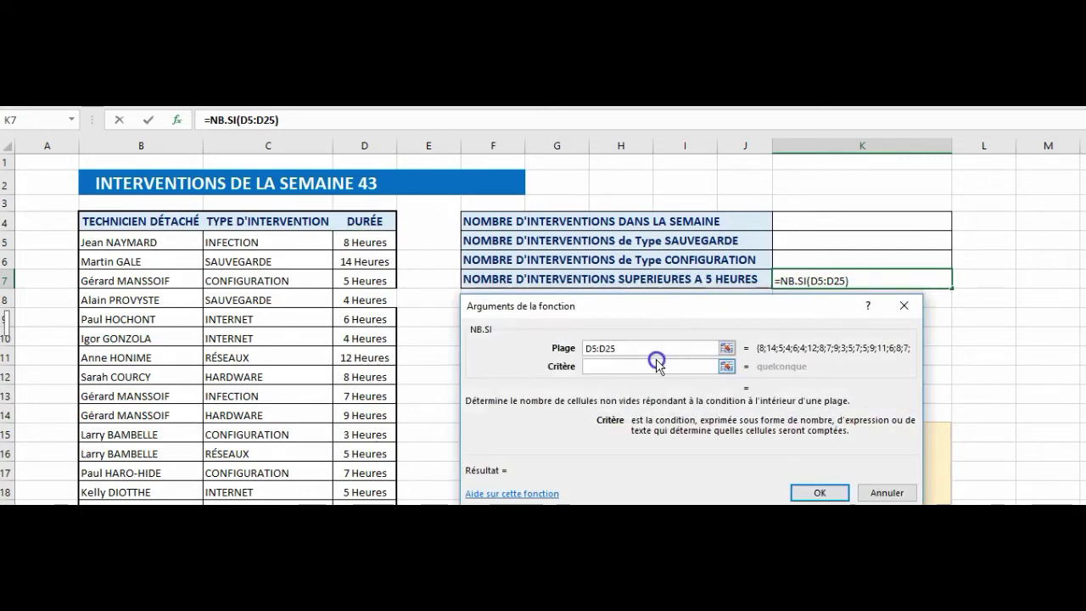
{"action": "type", "text": ">5"}
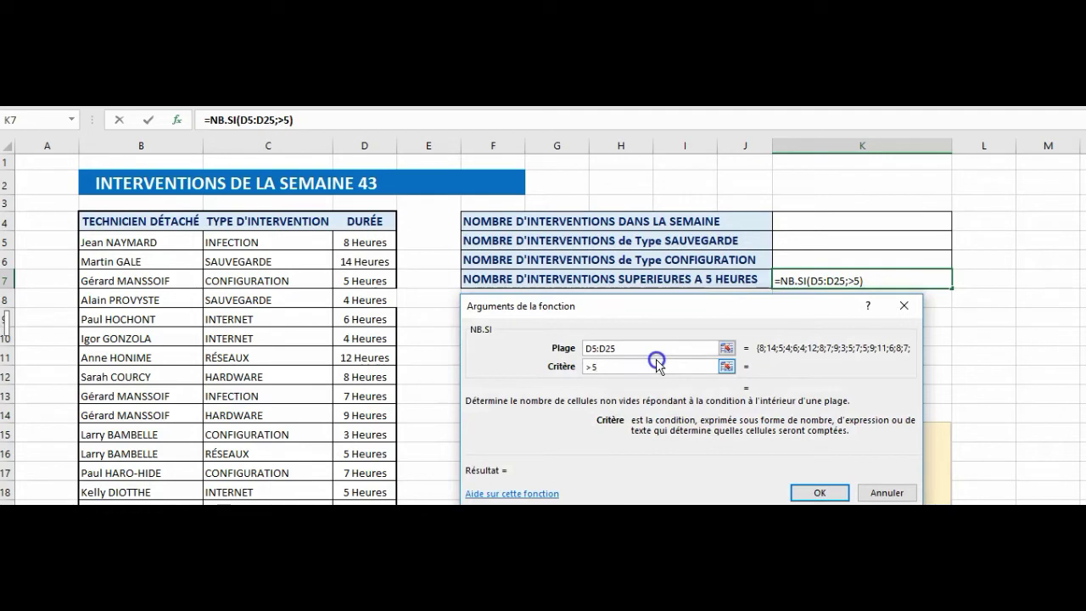
{"action": "left_click", "coordinate": [804, 493]}
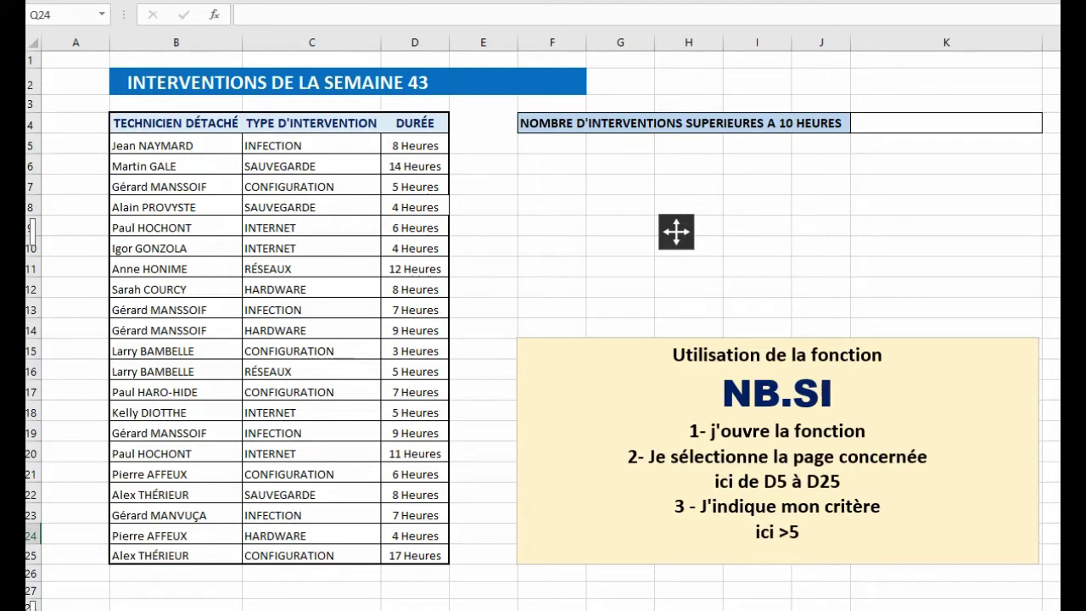
Start =NB.SI() in K4 and bring up its arguments dialog below the label
{"action": "left_click", "coordinate": [872, 131]}
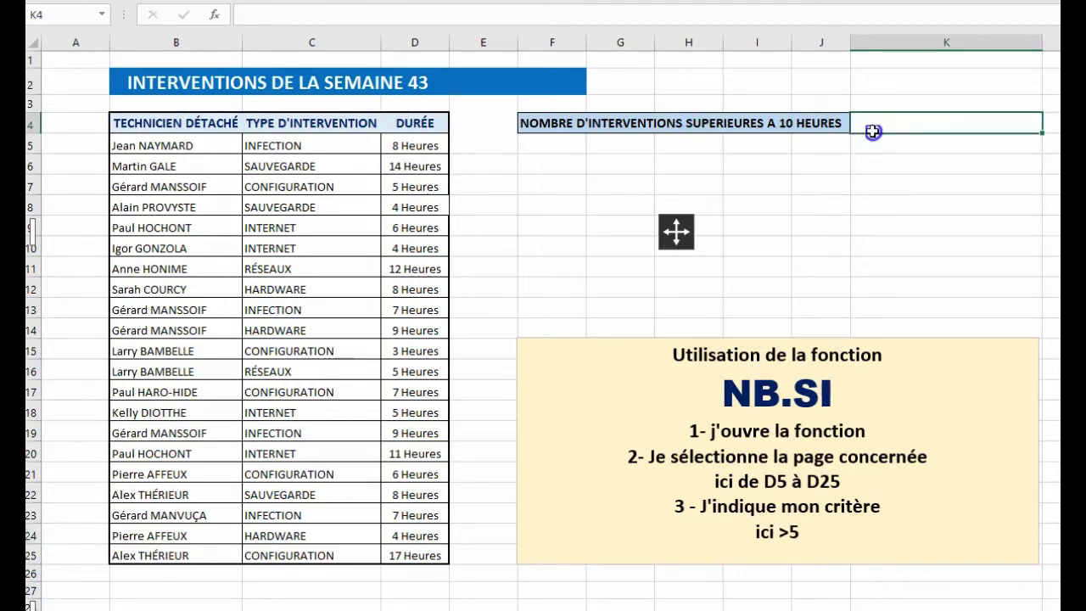
{"action": "type", "text": "="}
{"action": "type", "text": "nb"}
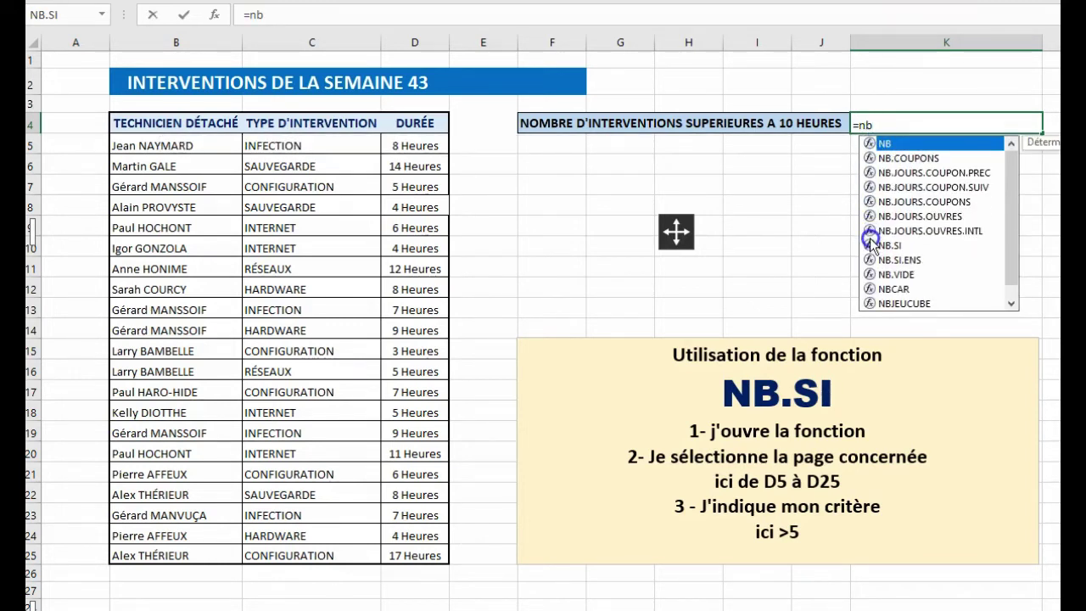
{"action": "double_click", "coordinate": [872, 246]}
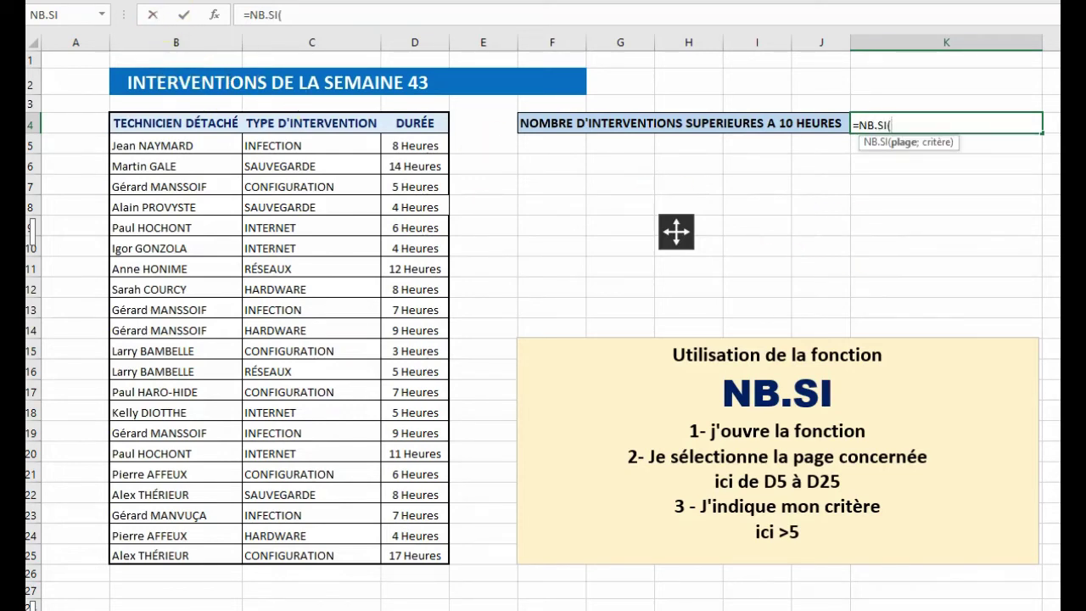
{"action": "left_click", "coordinate": [214, 15]}
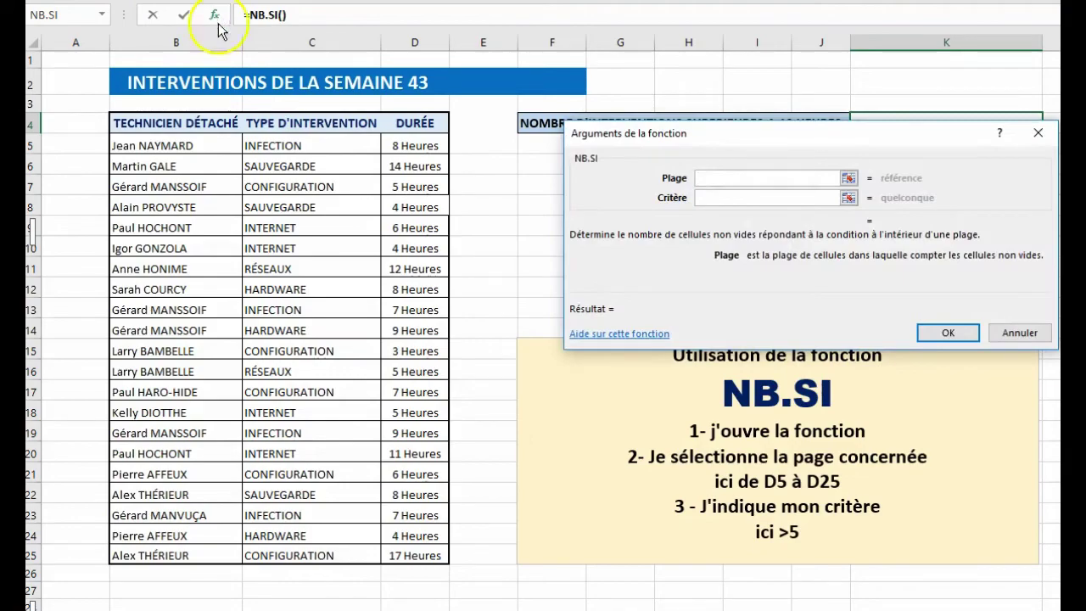
{"action": "left_click_drag", "start_coordinate": [726, 137], "coordinate": [682, 150]}
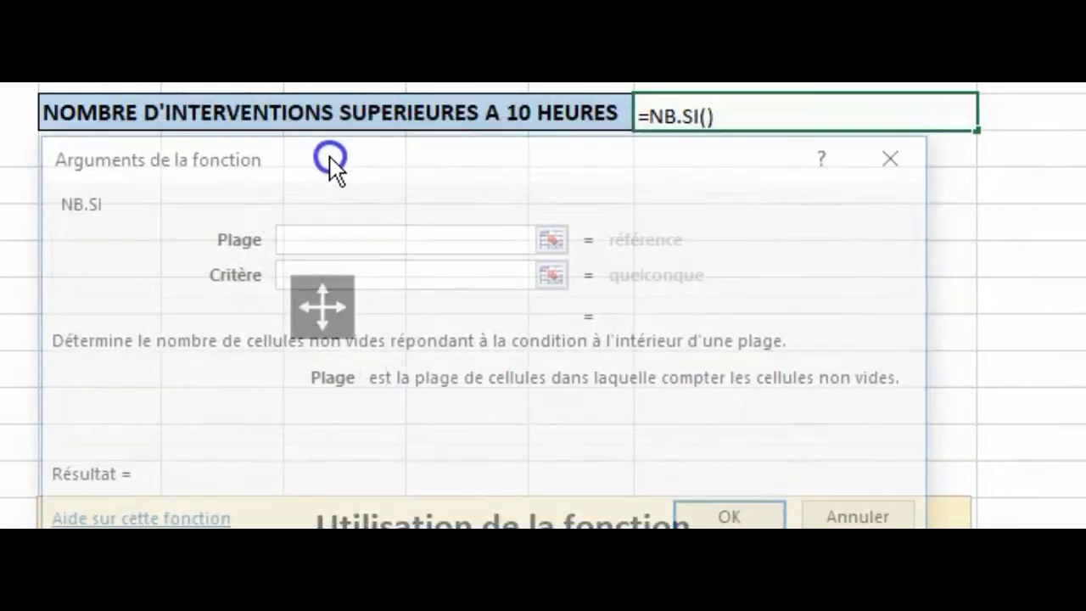
{"action": "left_click_drag", "start_coordinate": [331, 162], "coordinate": [330, 168]}
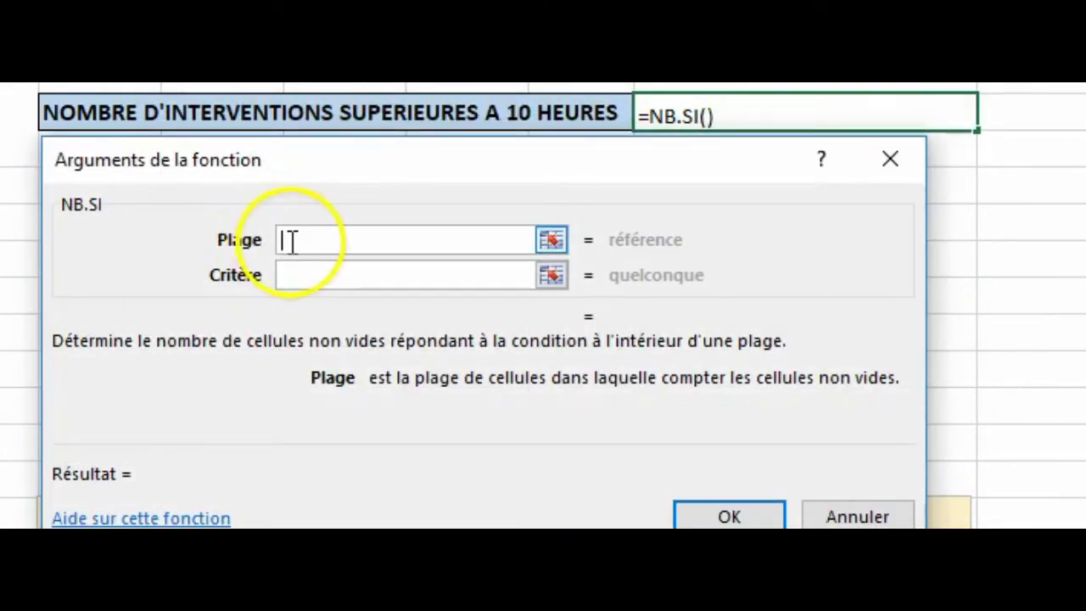
Set the range to D5:D25 and criterion to >10, giving a count of 4
{"action": "type", "text": "D5"}
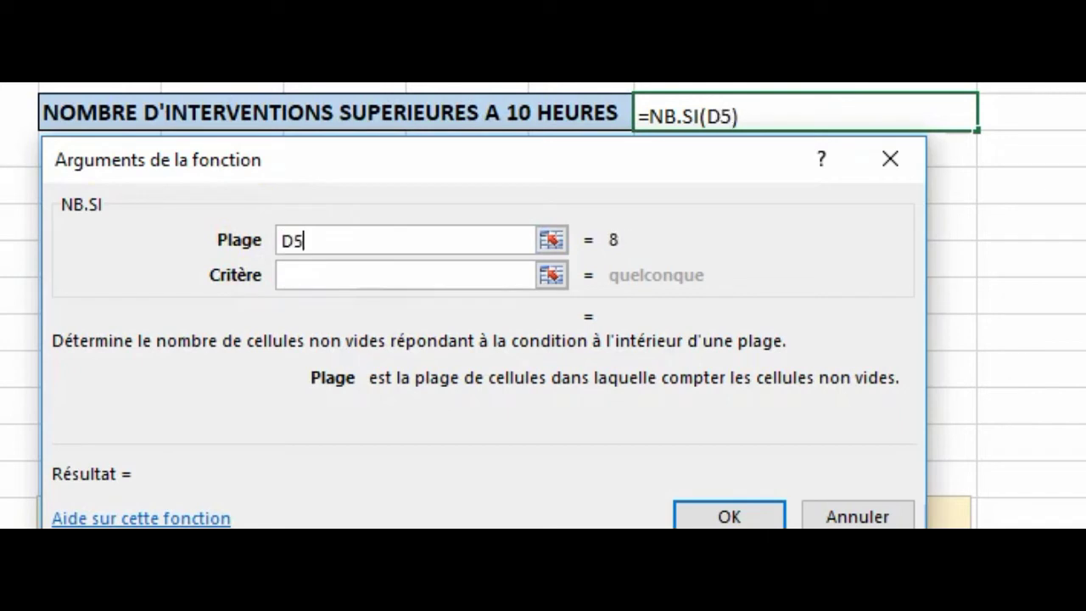
{"action": "left_click_drag", "start_coordinate": [322, 307], "coordinate": [322, 306]}
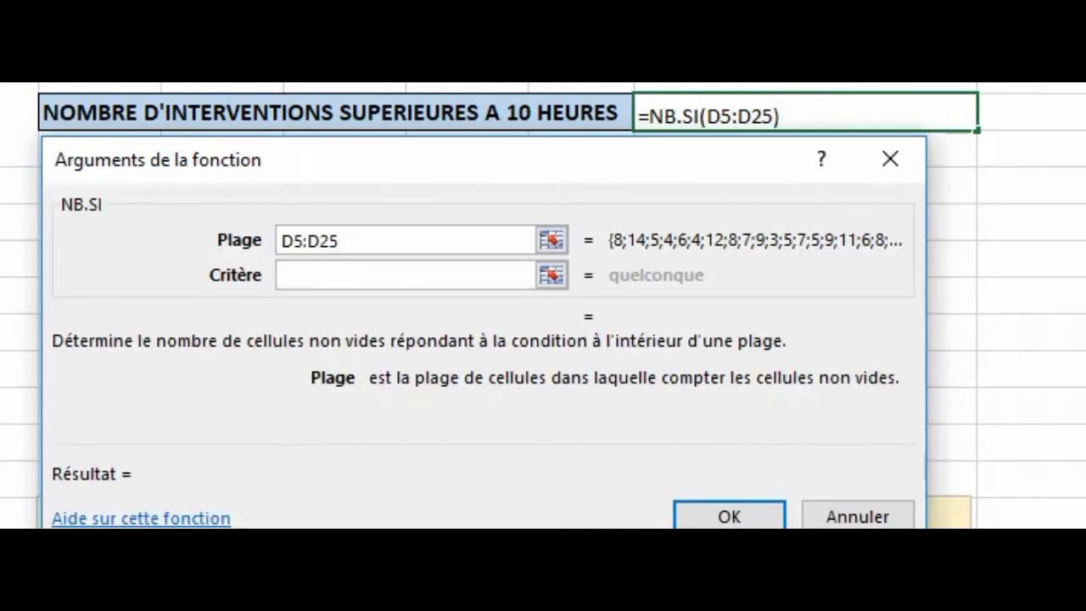
{"action": "left_click", "coordinate": [315, 275]}
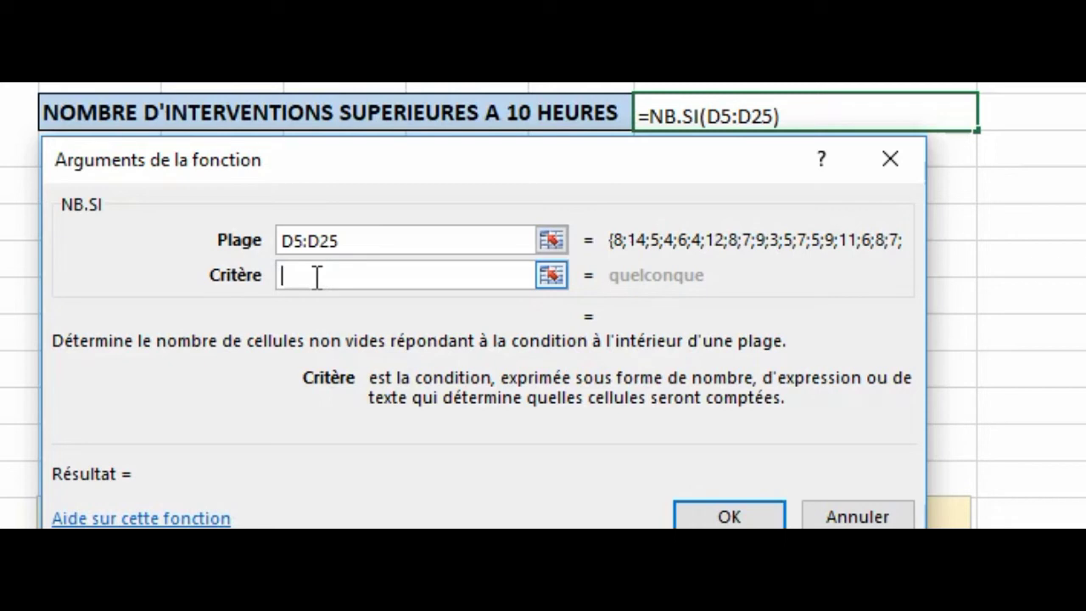
{"action": "type", "text": ">1"}
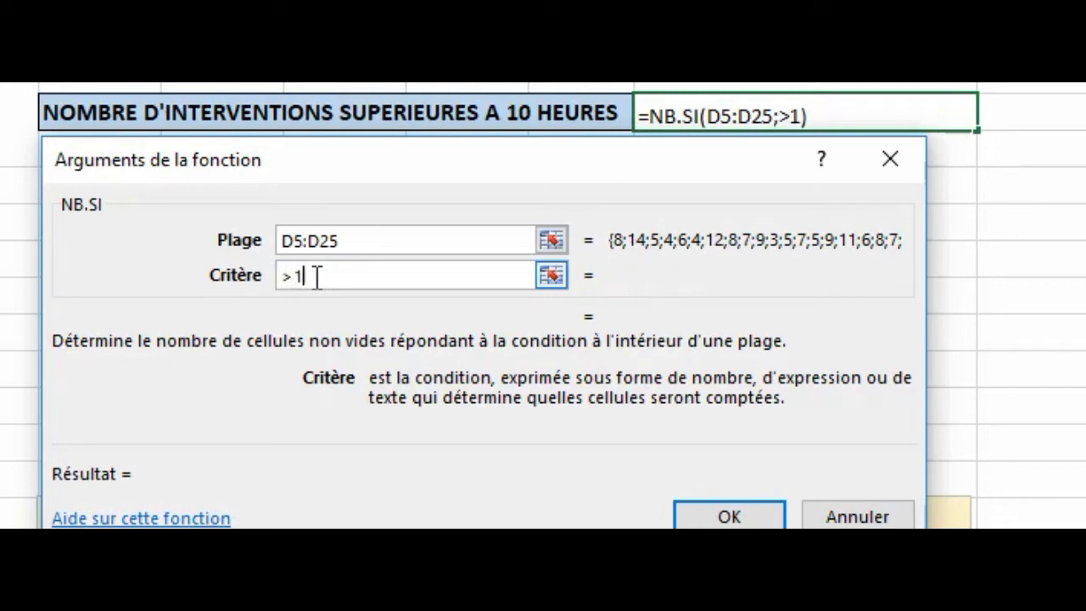
{"action": "type", "text": "0"}
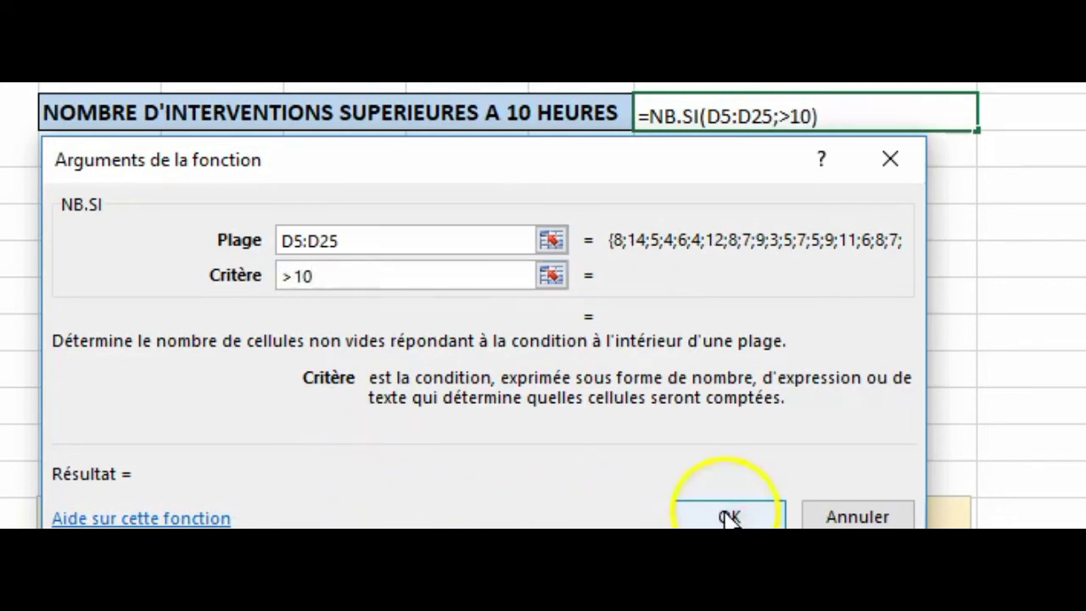
{"action": "left_click", "coordinate": [728, 514]}
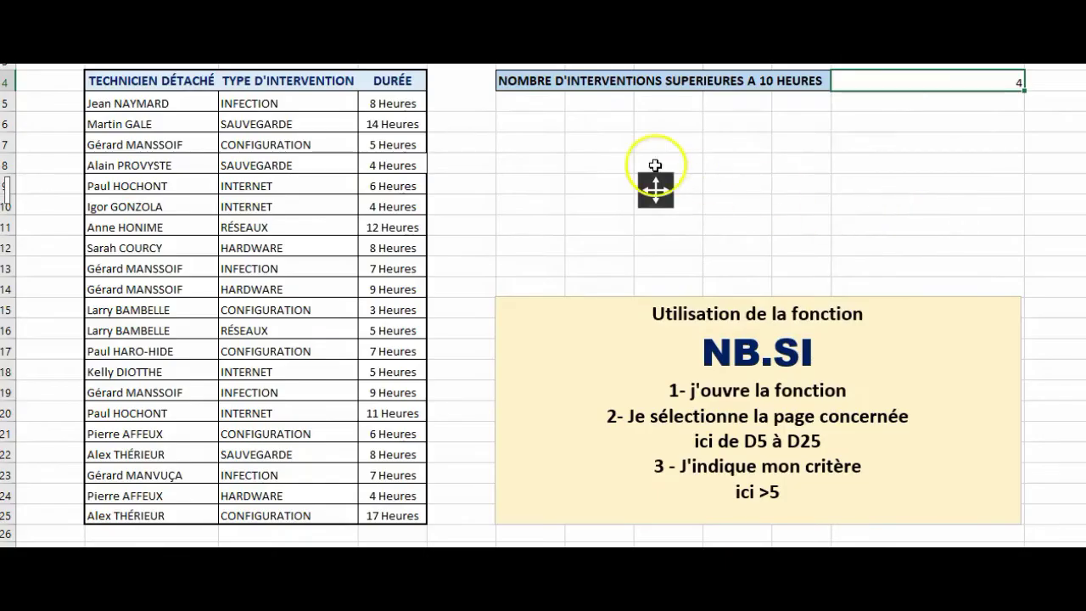